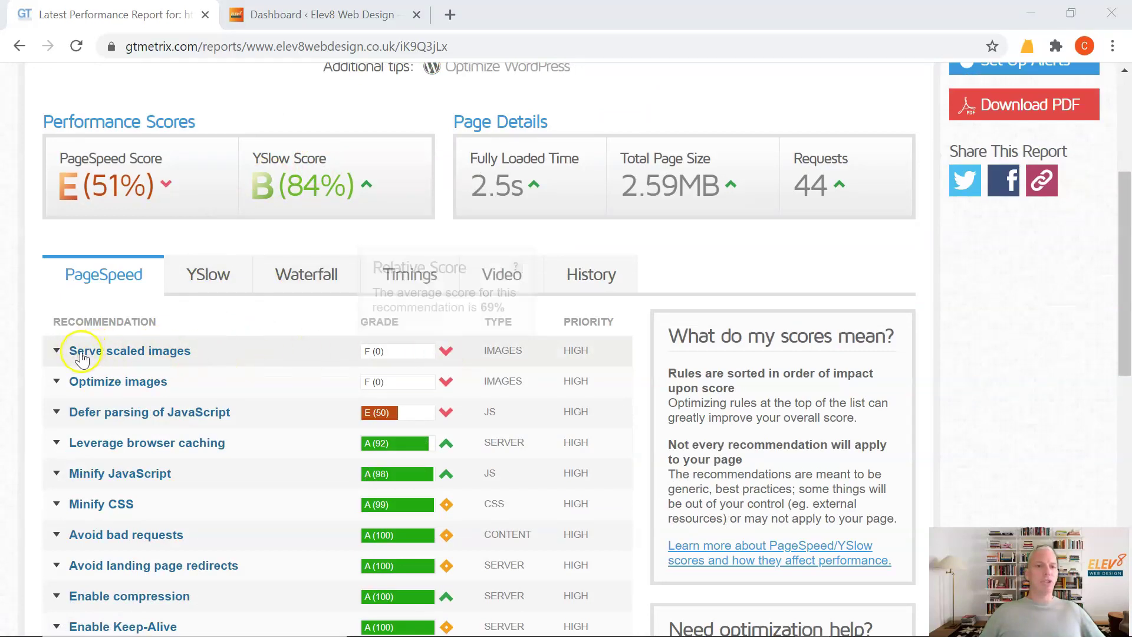
Expand the Serve scaled images recommendation in the GTmetrix PageSpeed results and review the listed images
click(448, 352)
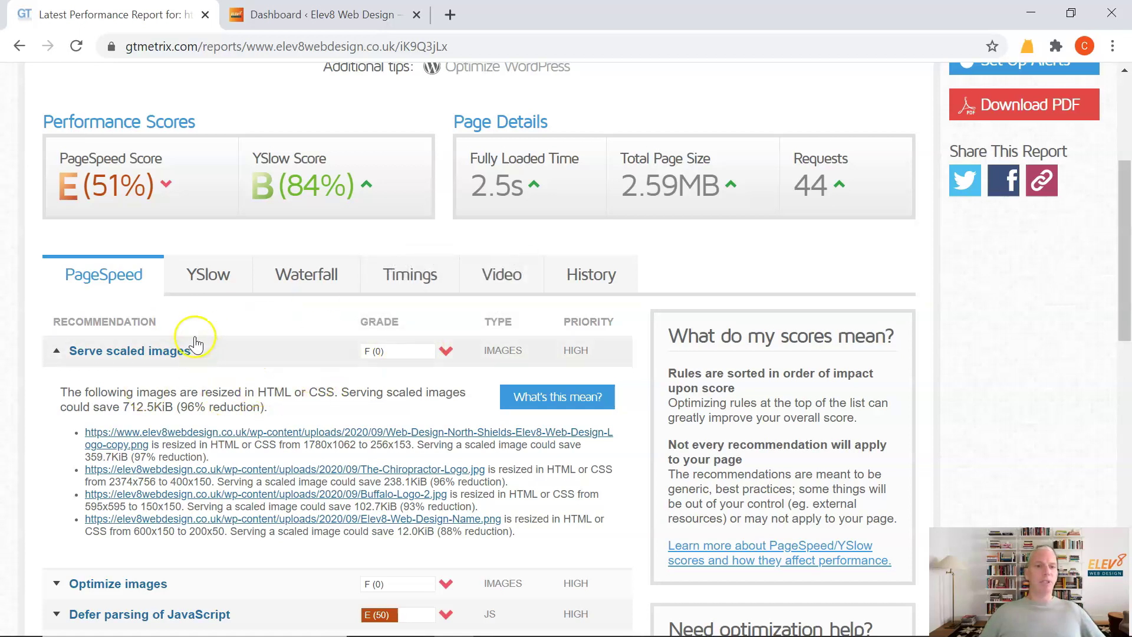
scroll(212, 325, down, 3)
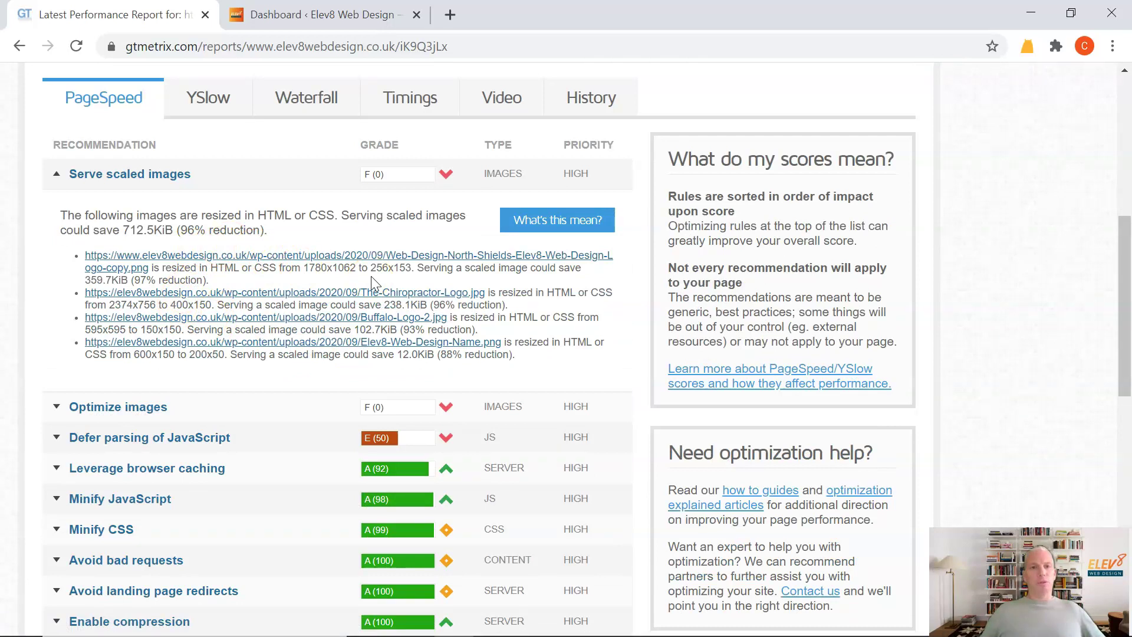
click(453, 22)
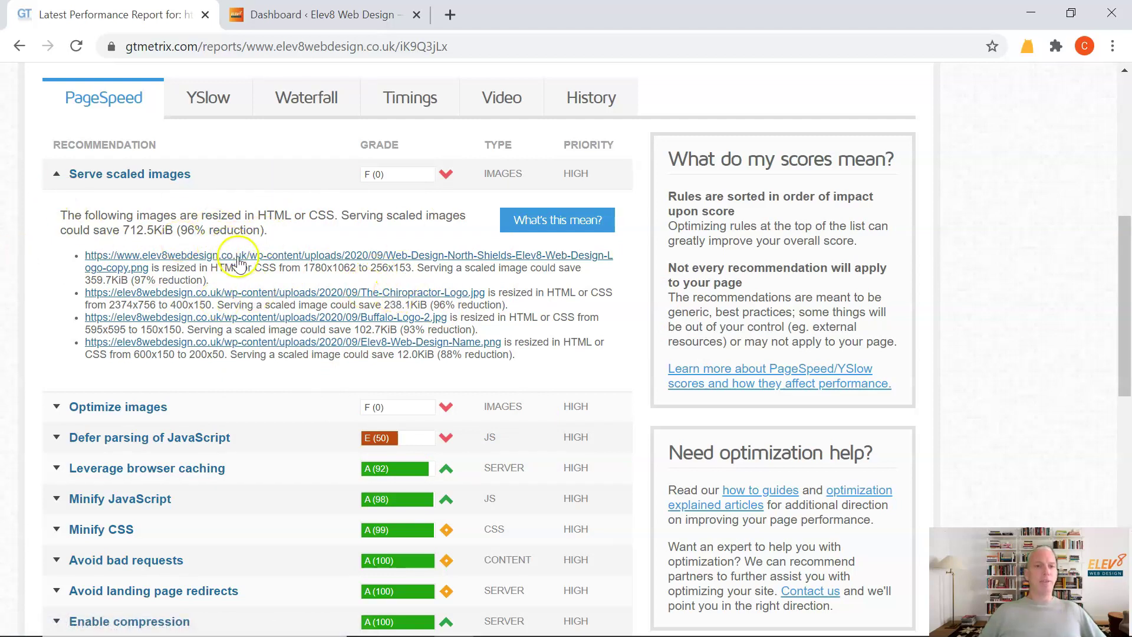
View The-Chiropractor-Logo.jpg and Buffalo-Logo-2.jpg from the report's image list, closing each image and returning to the report
click(303, 293)
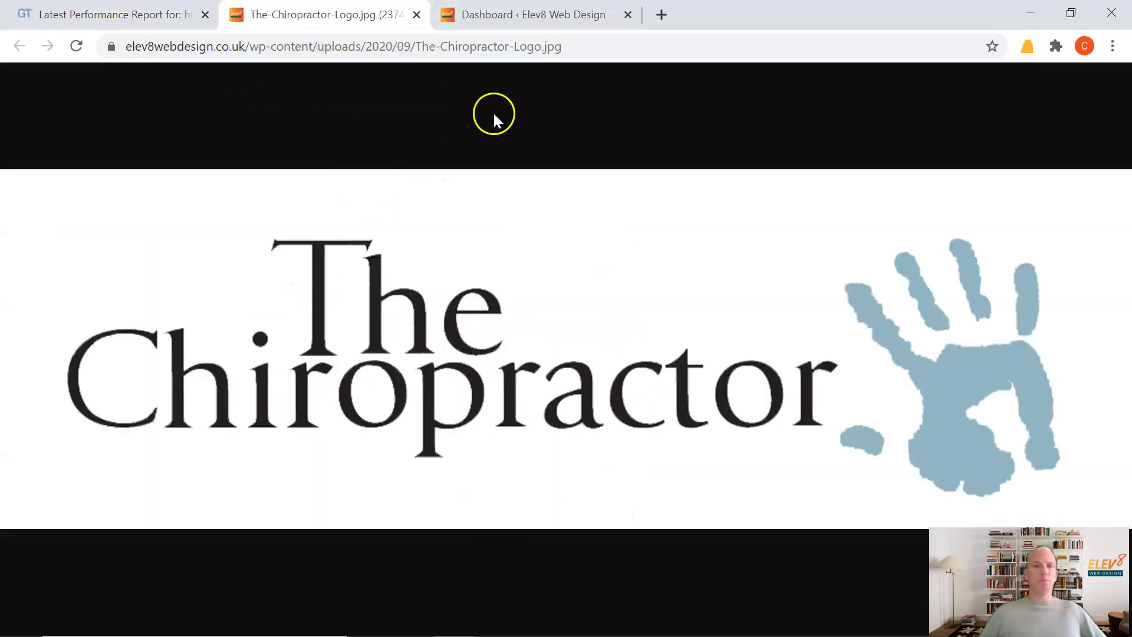
drag(416, 51, 602, 46)
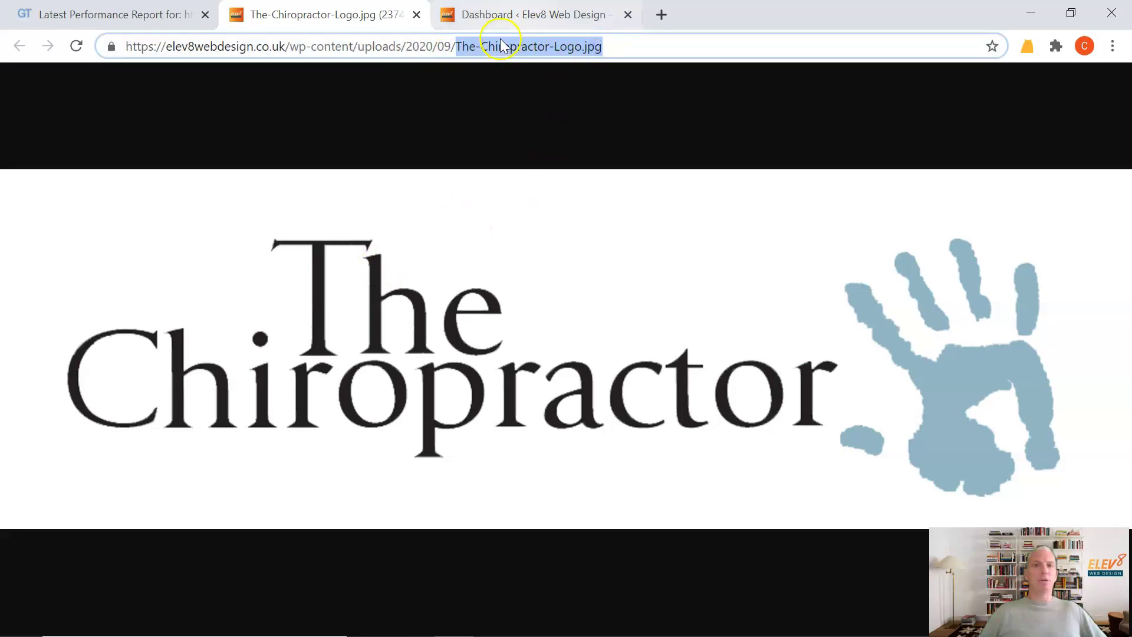
click(511, 18)
click(327, 14)
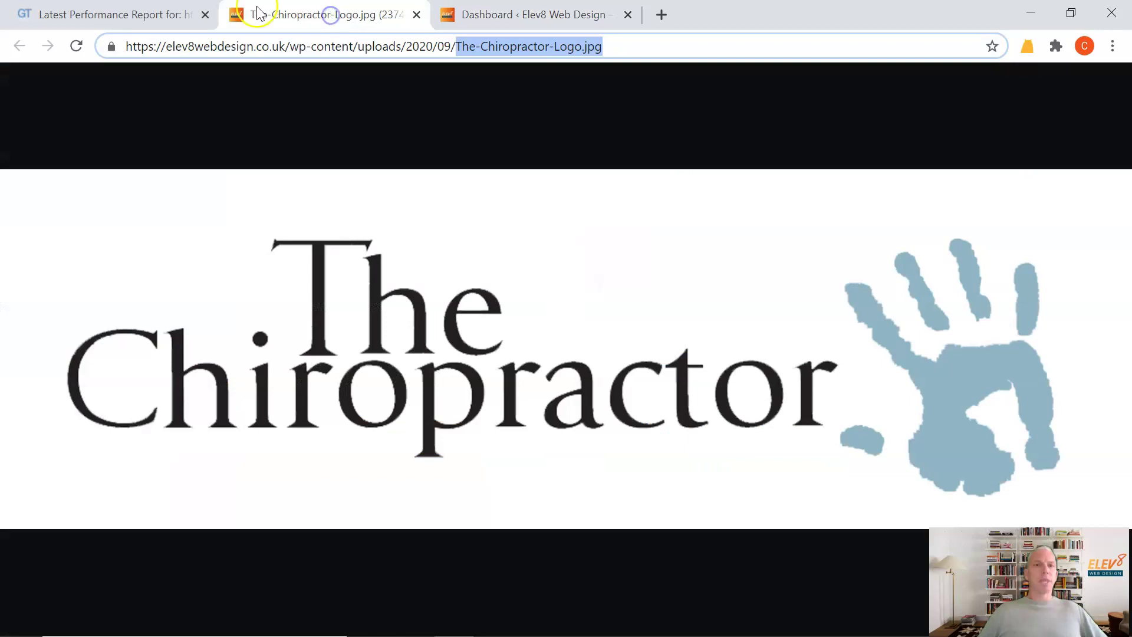
click(417, 14)
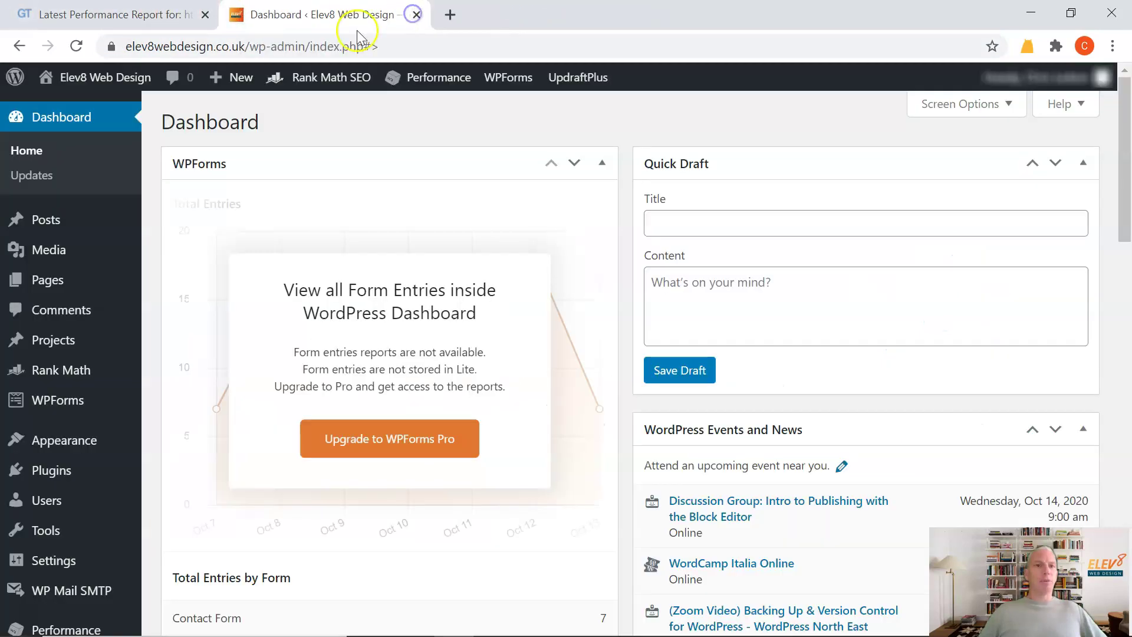
click(126, 15)
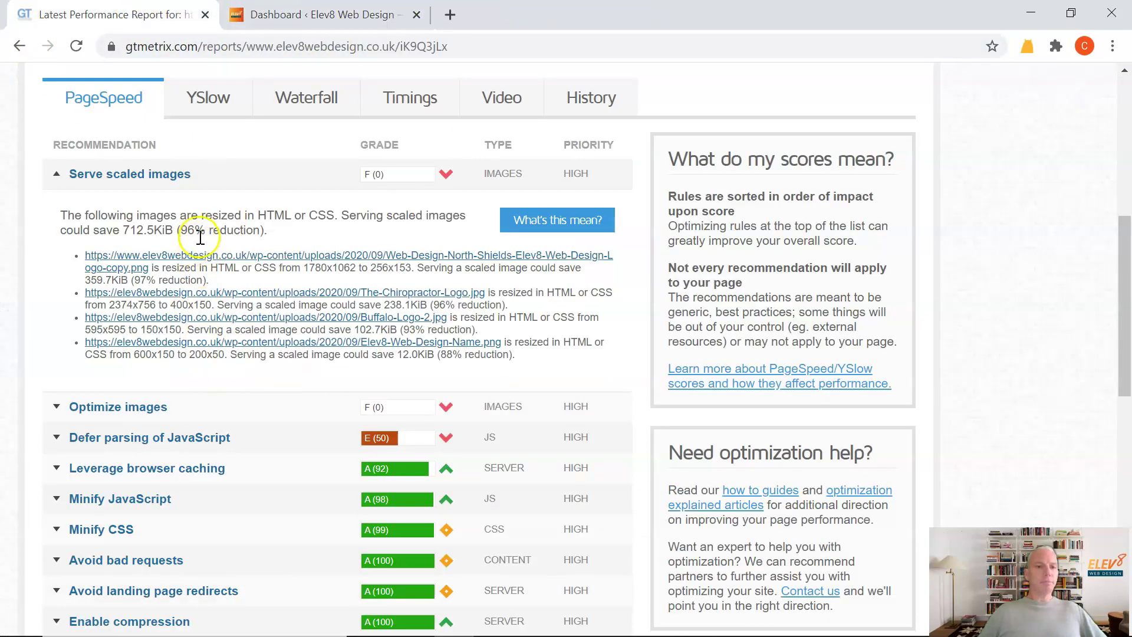
click(265, 326)
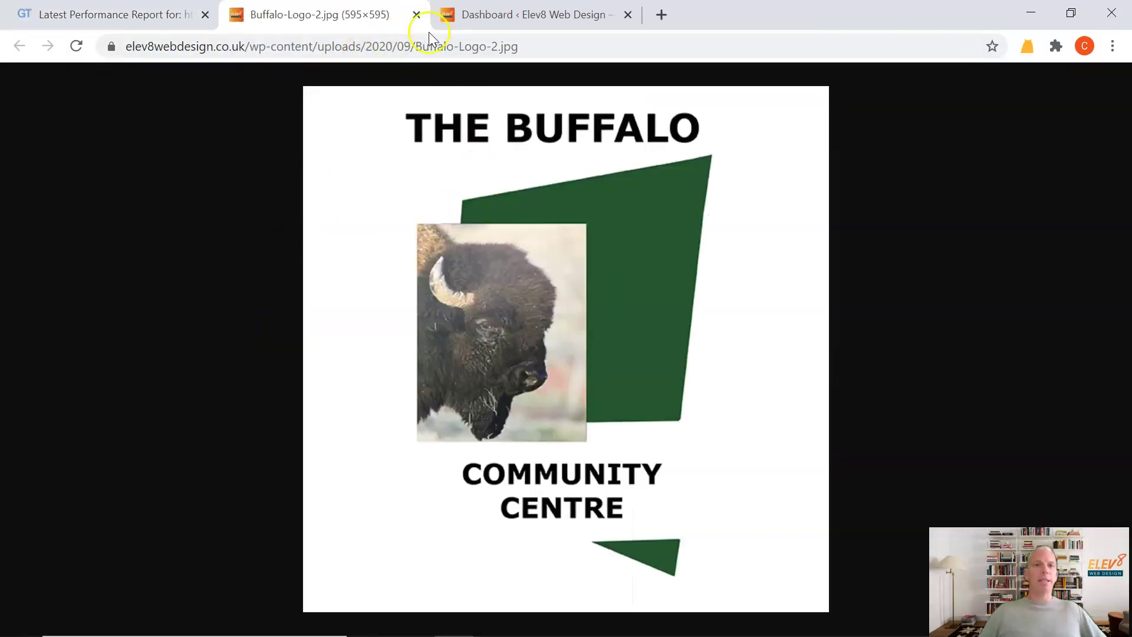
click(413, 14)
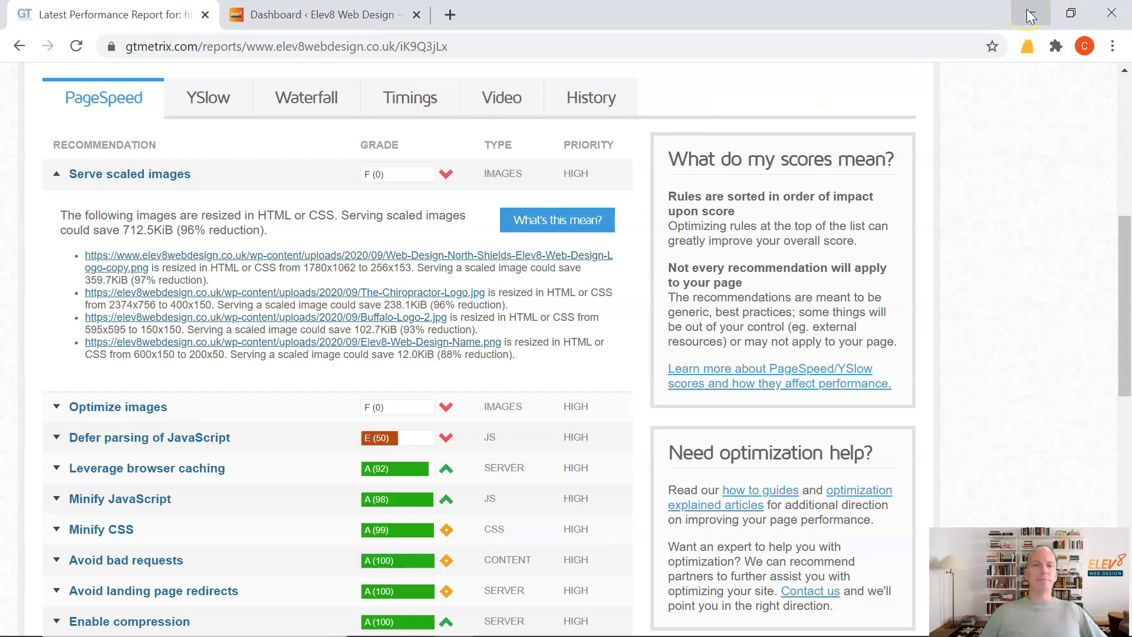
Minimize the browser, switch to Paint and save its blank canvas as Untitled on the desktop
click(1031, 15)
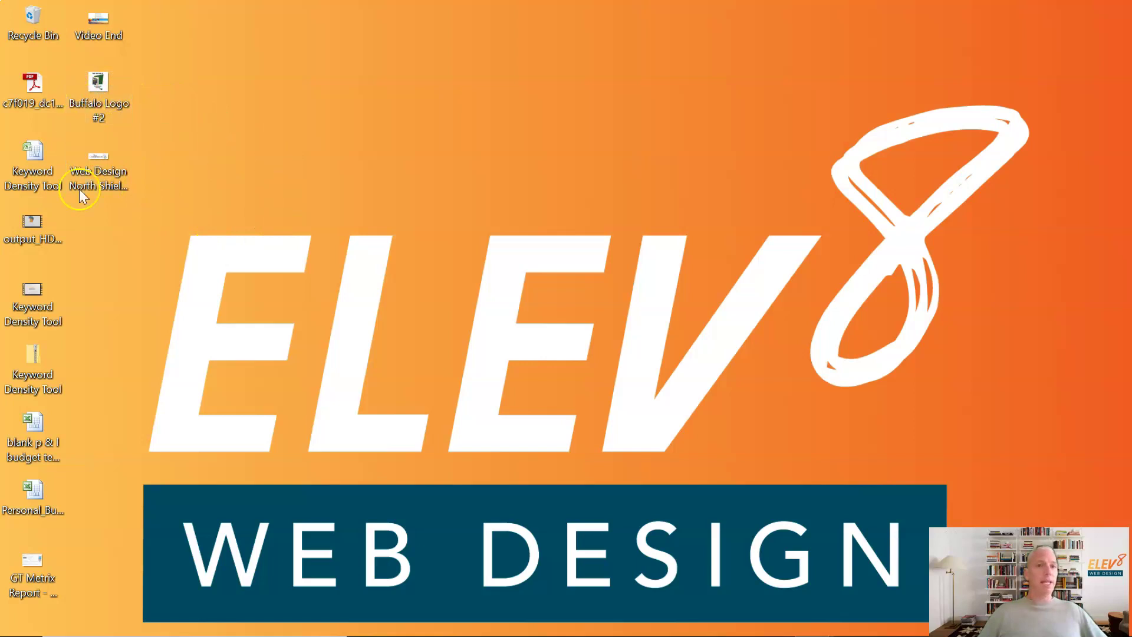
mouse_move(240, 634)
mouse_move(771, 631)
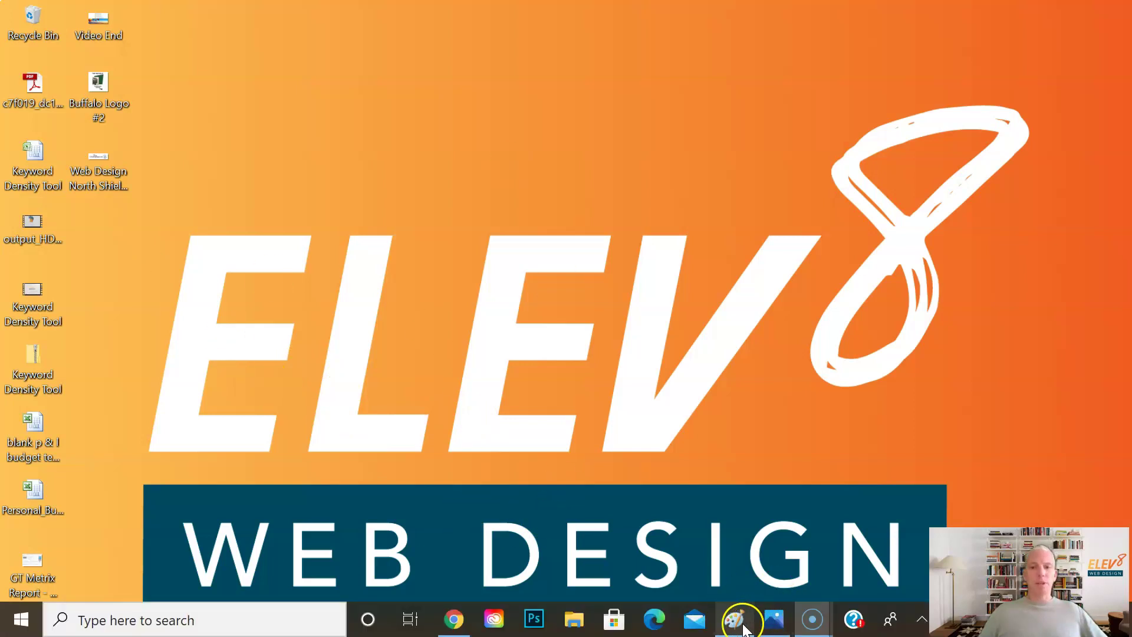
click(745, 629)
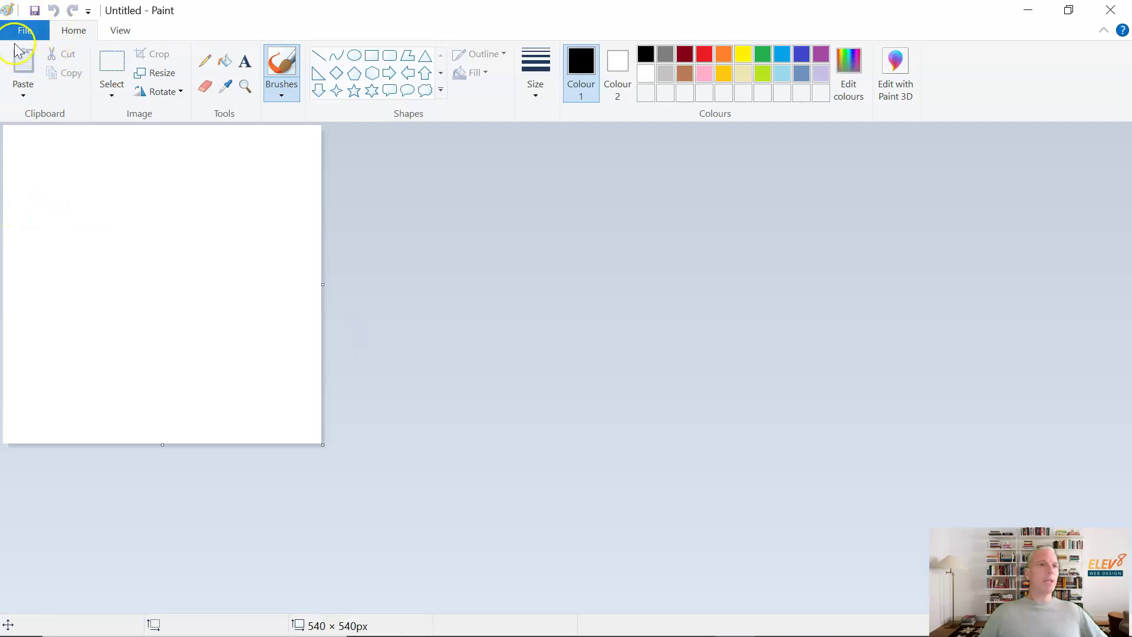
click(35, 10)
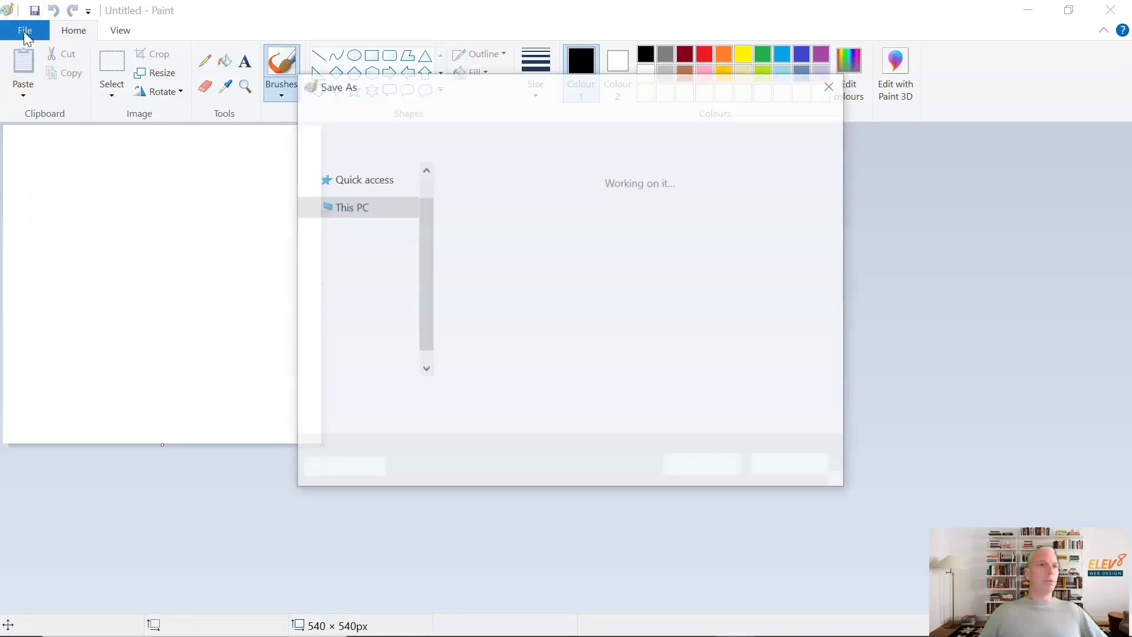
click(711, 469)
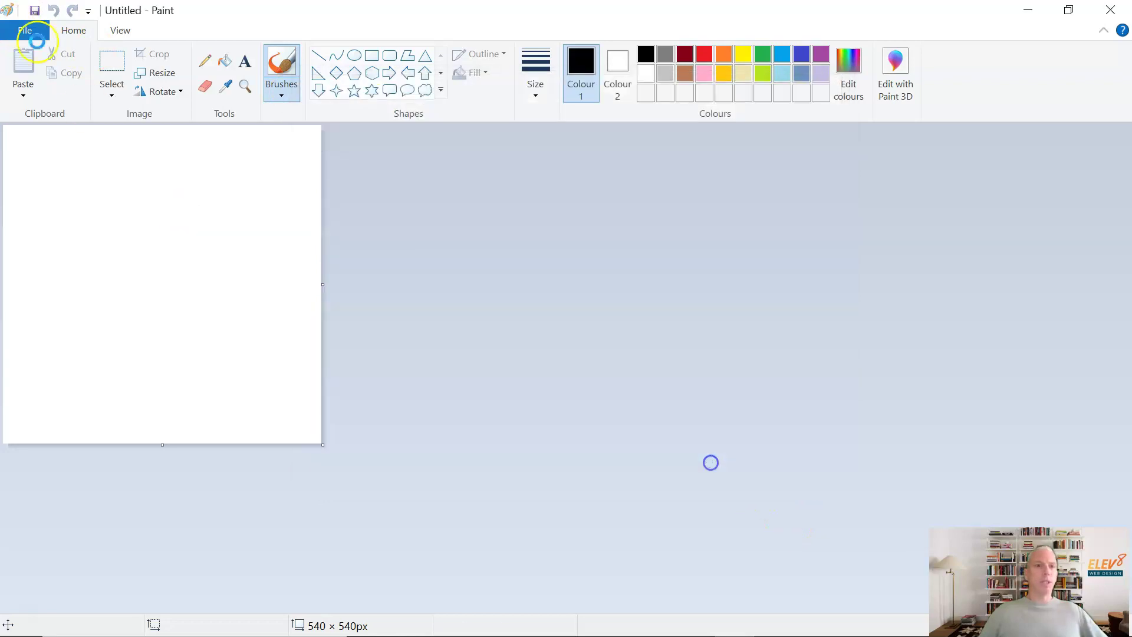
Open the Buffalo Logo #2 picture from the Desktop folder
click(24, 30)
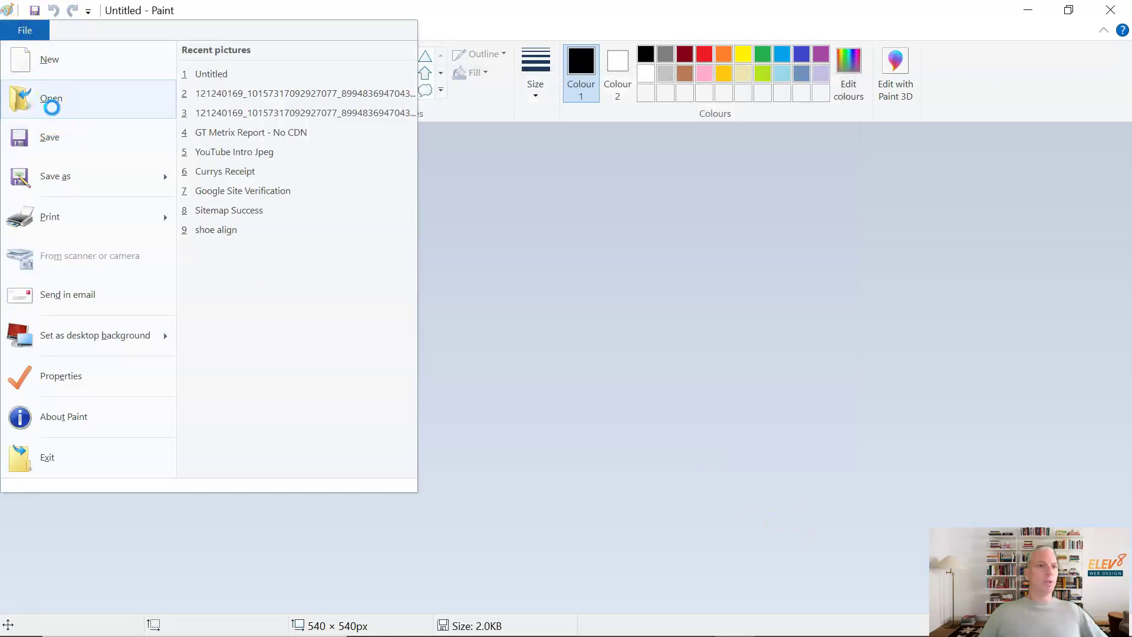
click(51, 99)
click(363, 207)
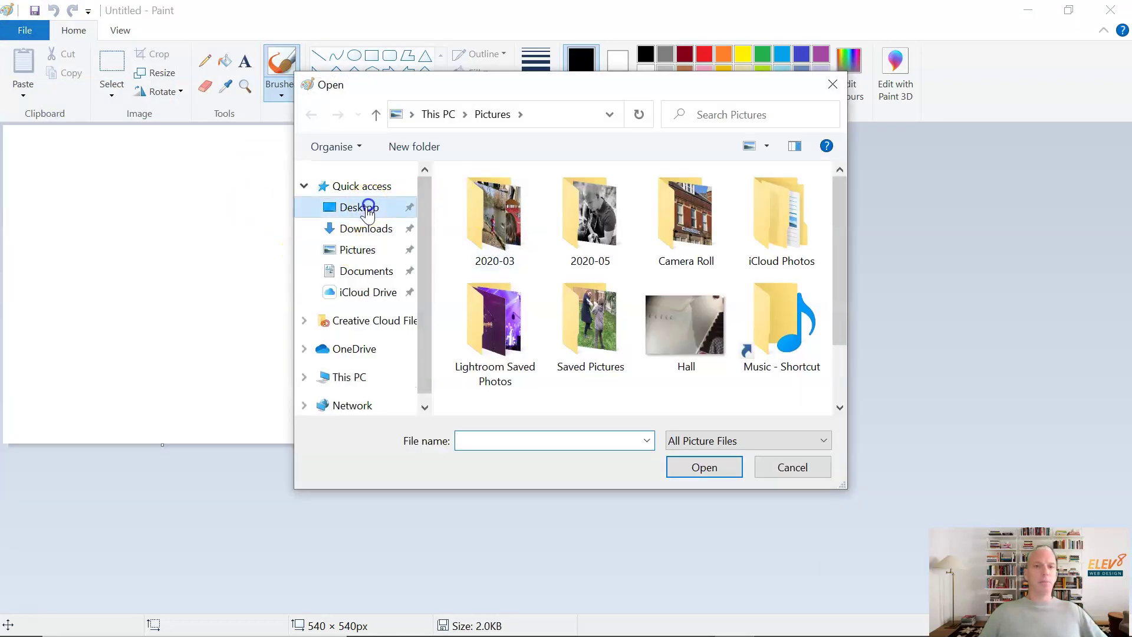
click(475, 203)
click(720, 466)
Check the recommended dimensions for Buffalo-Logo-2.jpg in the browser's GTmetrix report and return to Paint
mouse_move(511, 599)
click(454, 619)
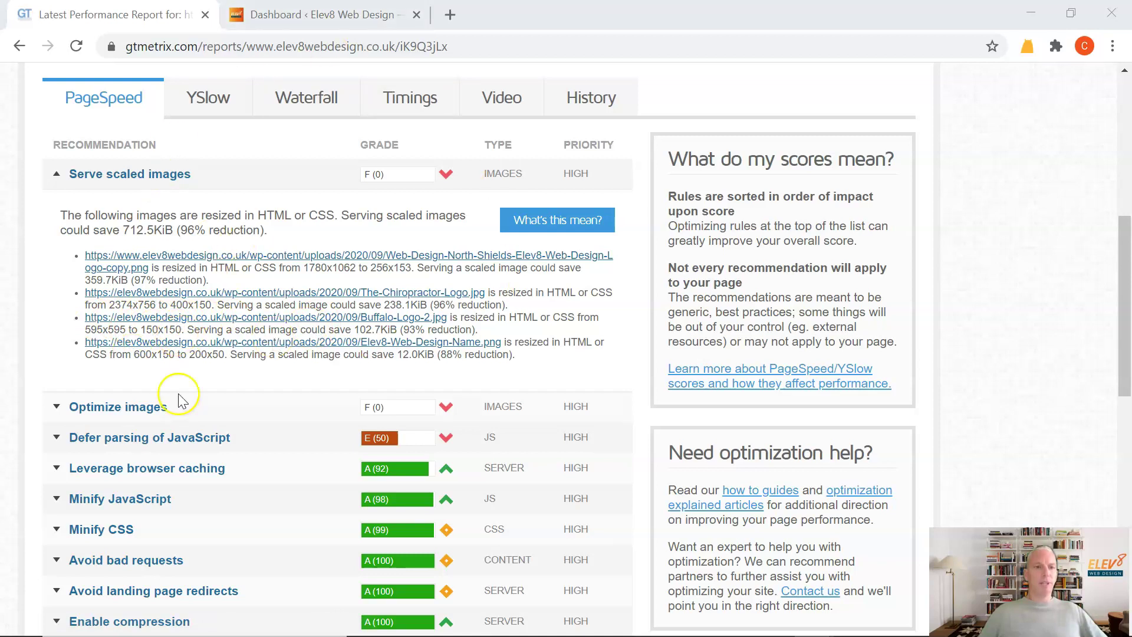
mouse_move(555, 634)
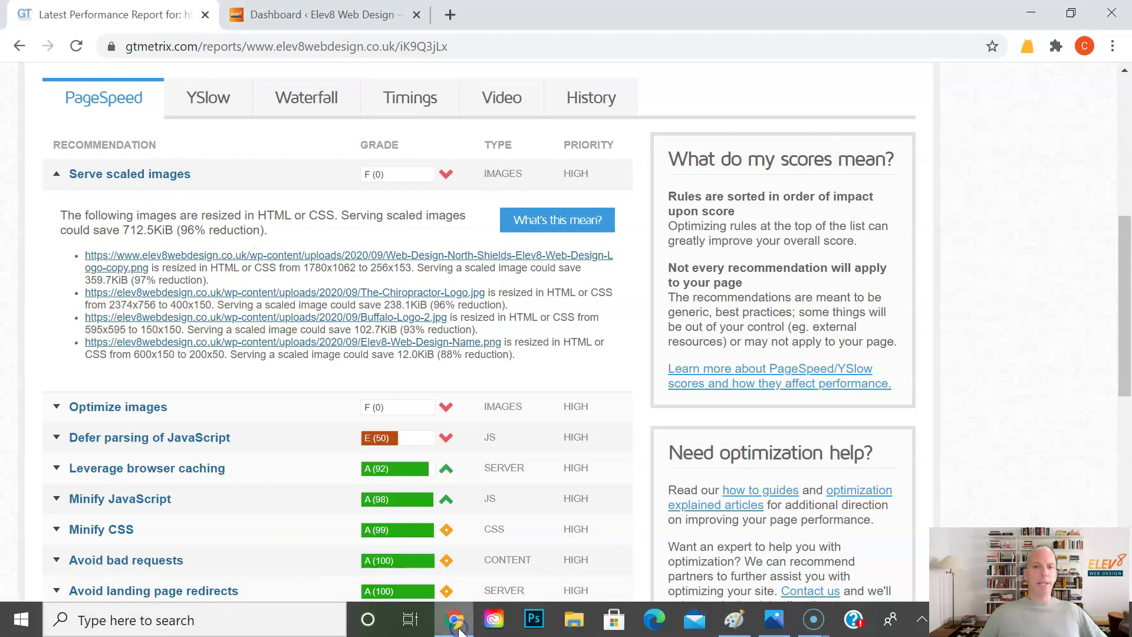
click(734, 619)
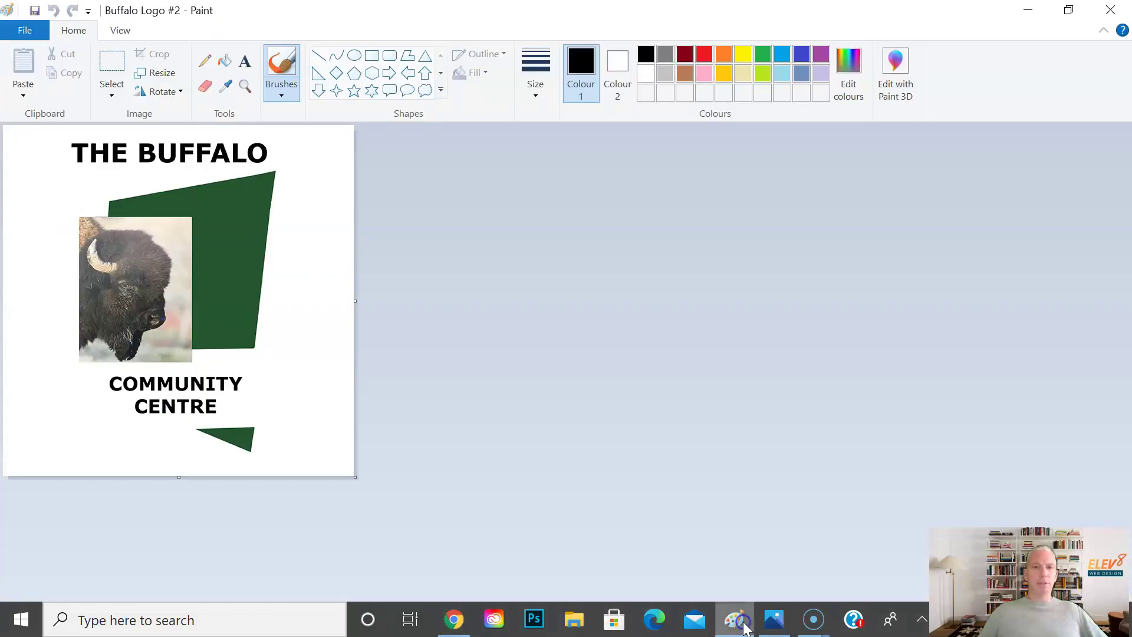
Resize the Buffalo logo to 150 pixels horizontally with the aspect ratio maintained
click(156, 74)
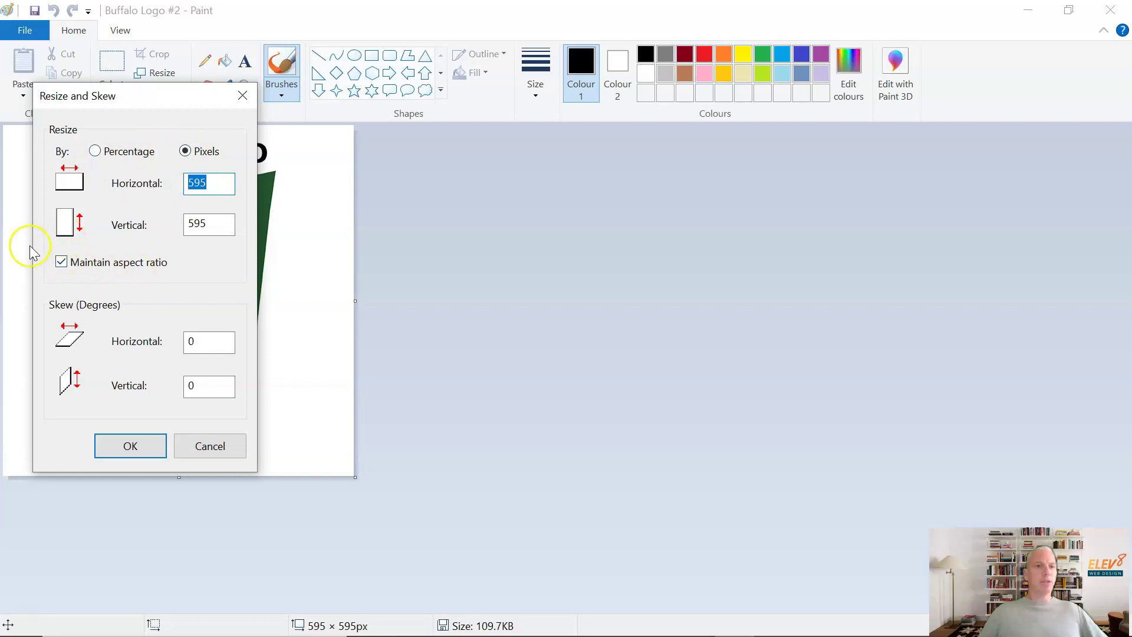
text(150)
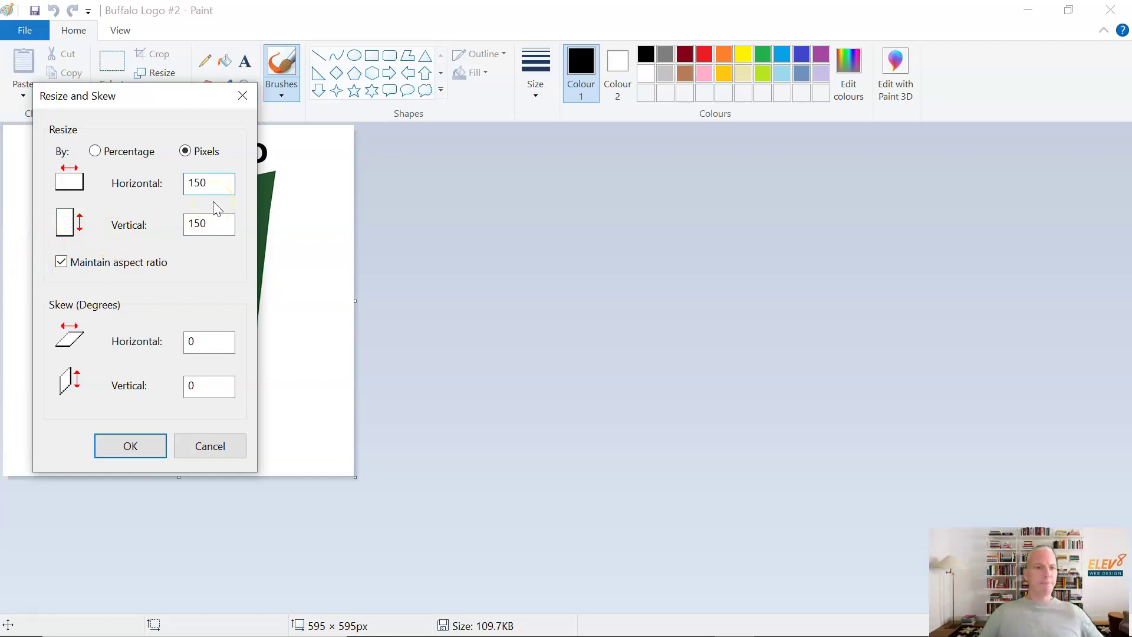
click(132, 447)
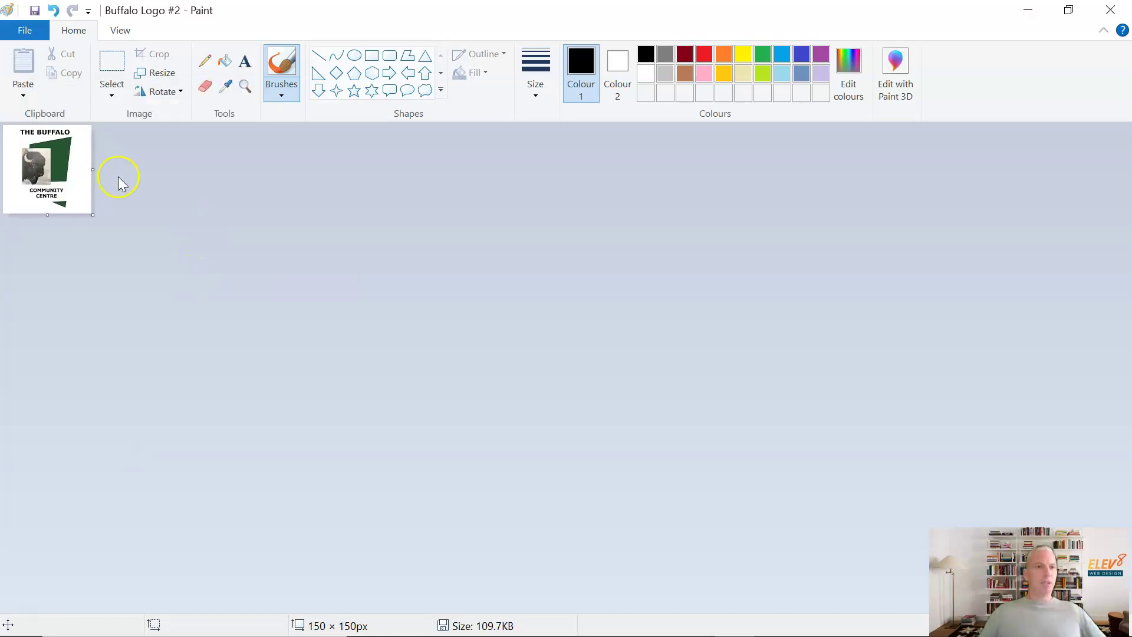
Save the resized logo as a new JPEG named Buffalo Logo #3 on the desktop
click(23, 31)
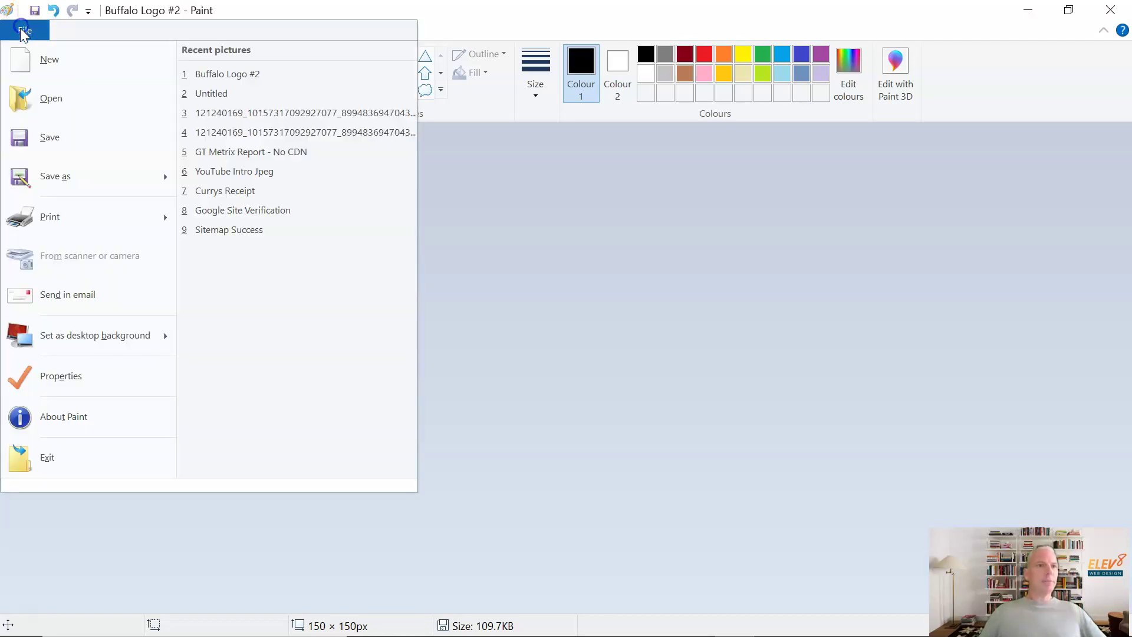
click(58, 177)
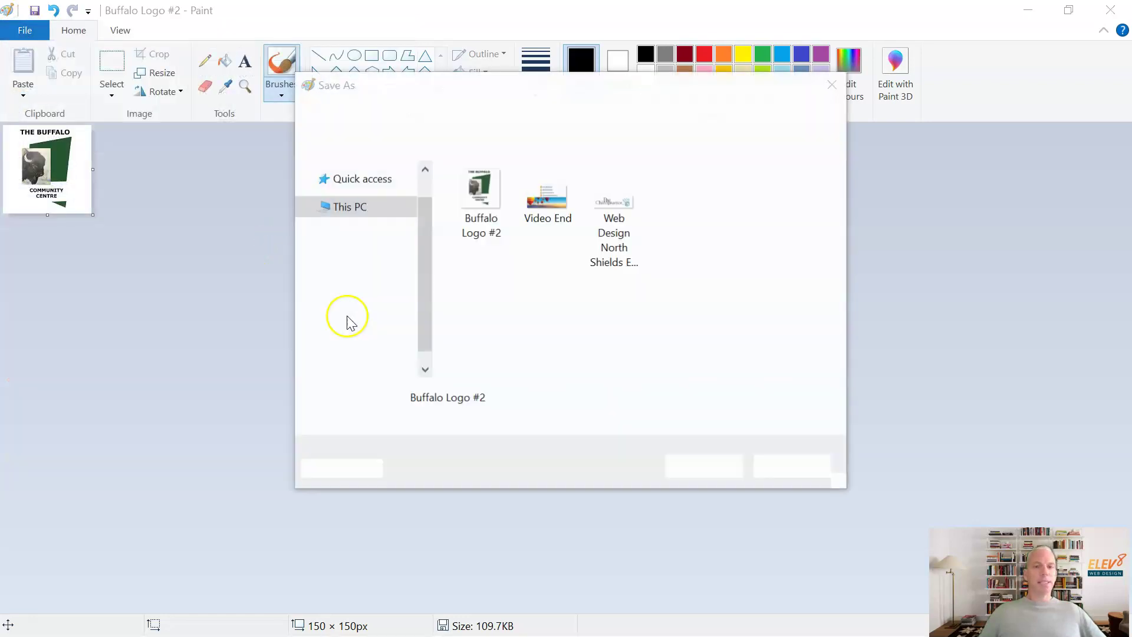
click(485, 195)
click(499, 397)
click(499, 396)
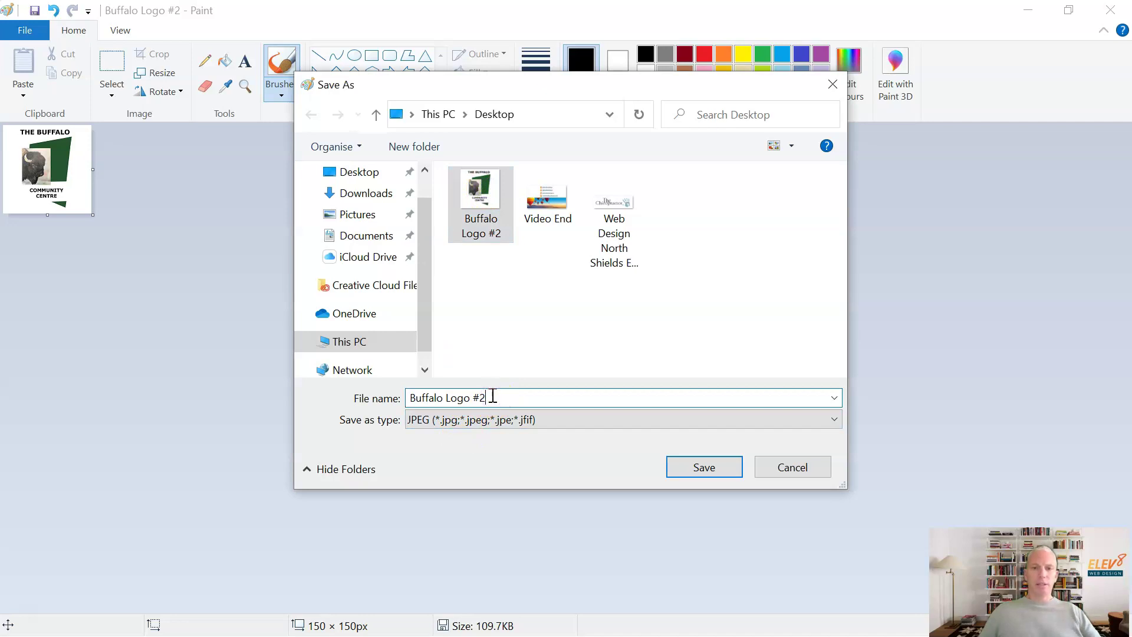
key(BackSpace)
text(3)
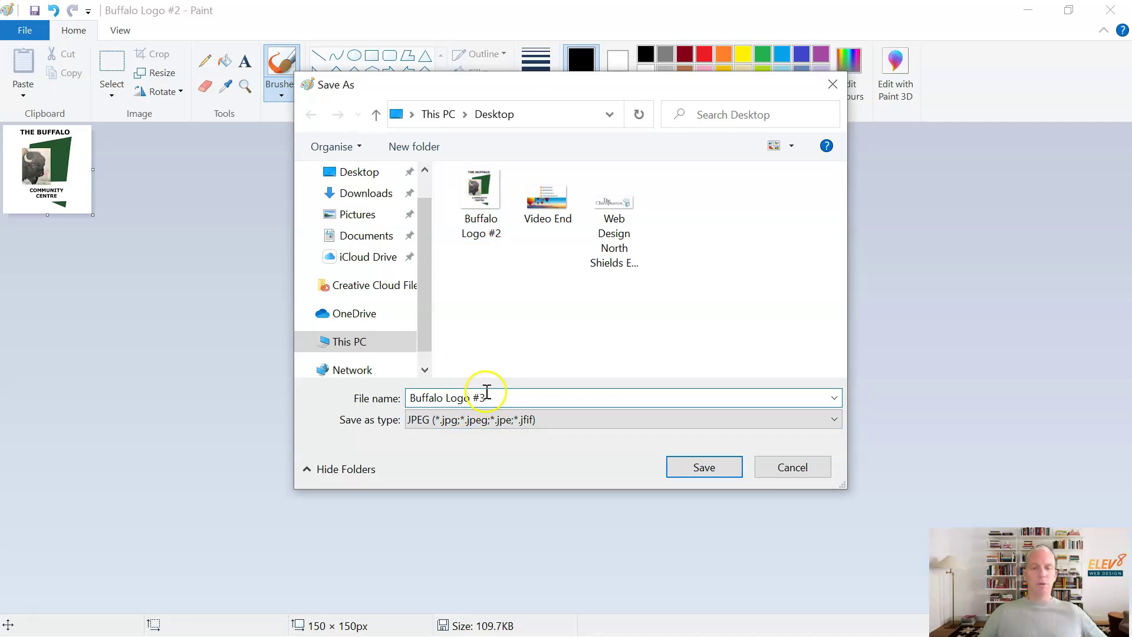
click(713, 468)
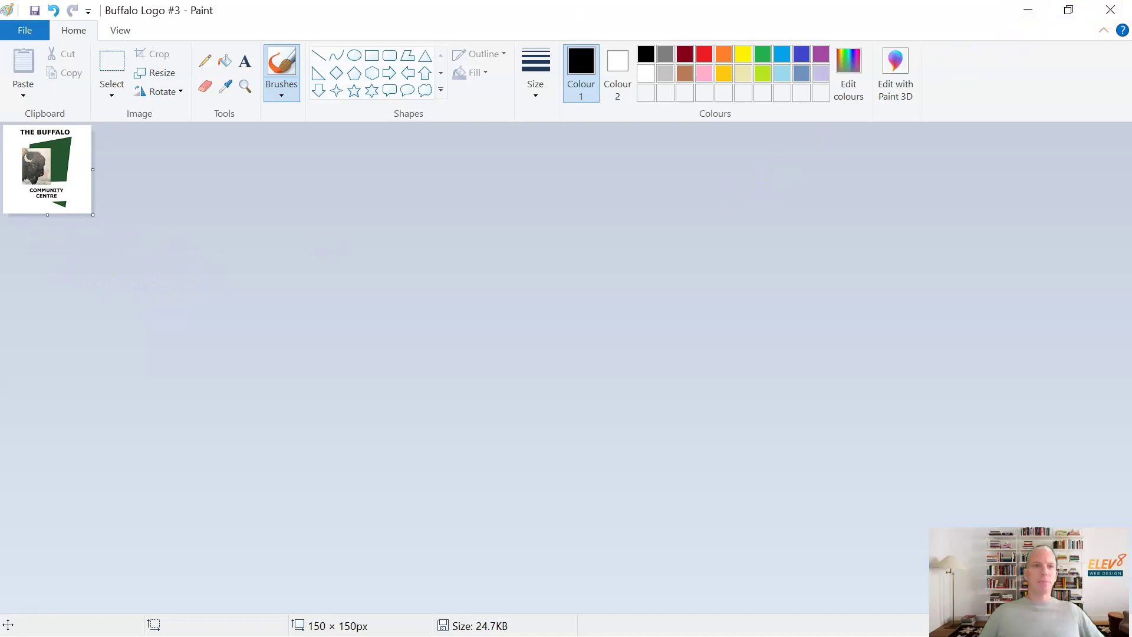
Open Web Design North Shields Example The Chiropractor Logo from the desktop without saving further changes to Buffalo Logo #3
click(25, 30)
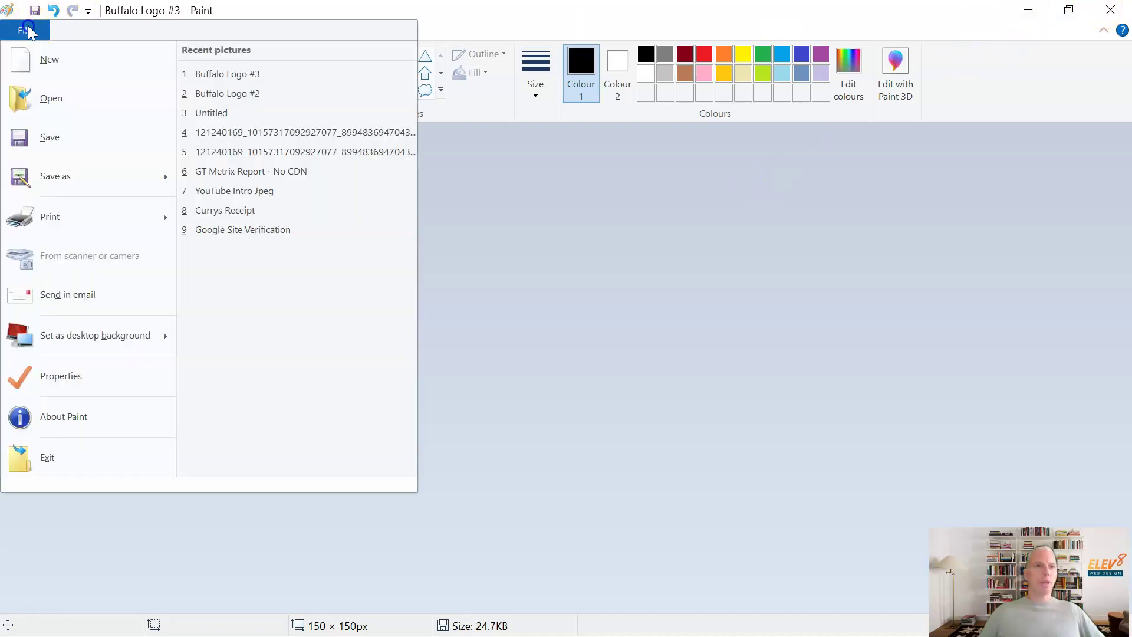
click(63, 95)
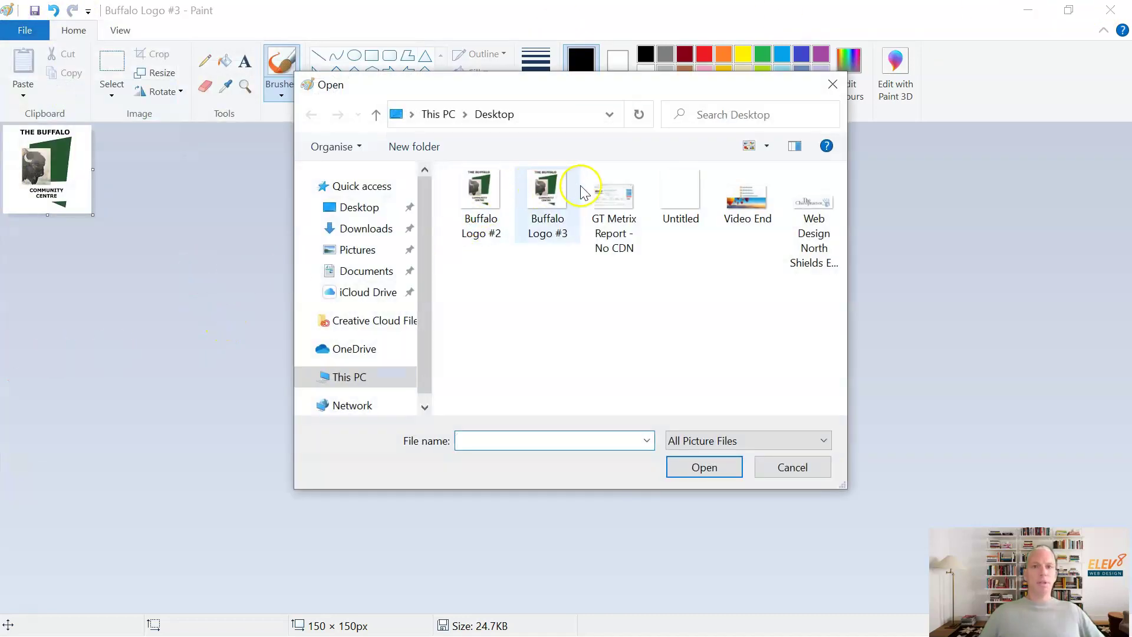
click(811, 197)
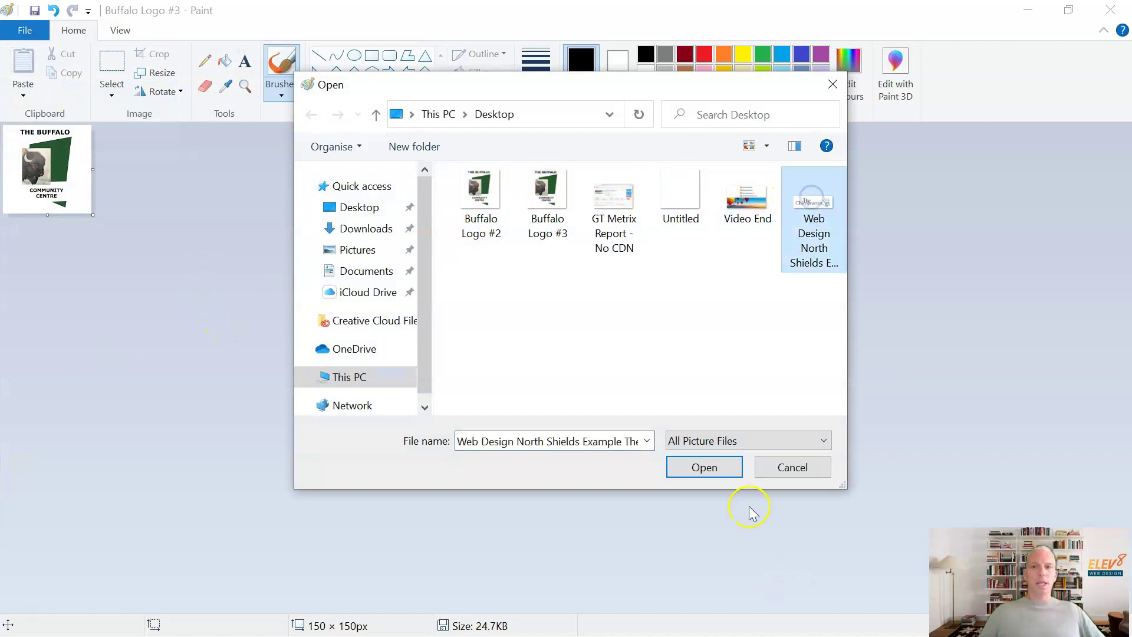
click(724, 470)
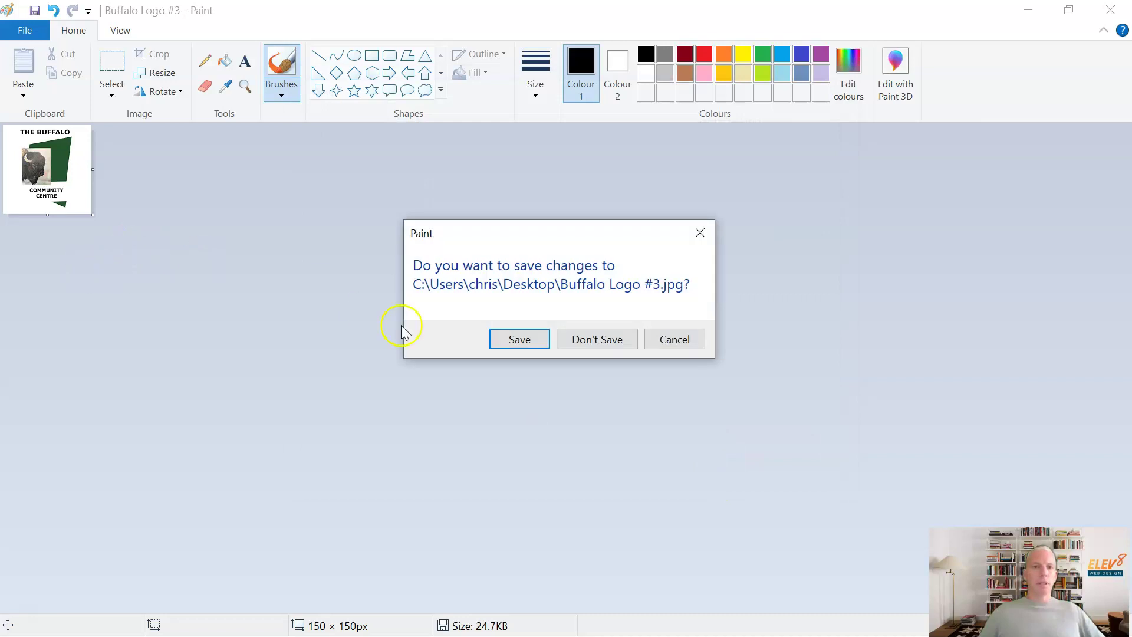
click(585, 337)
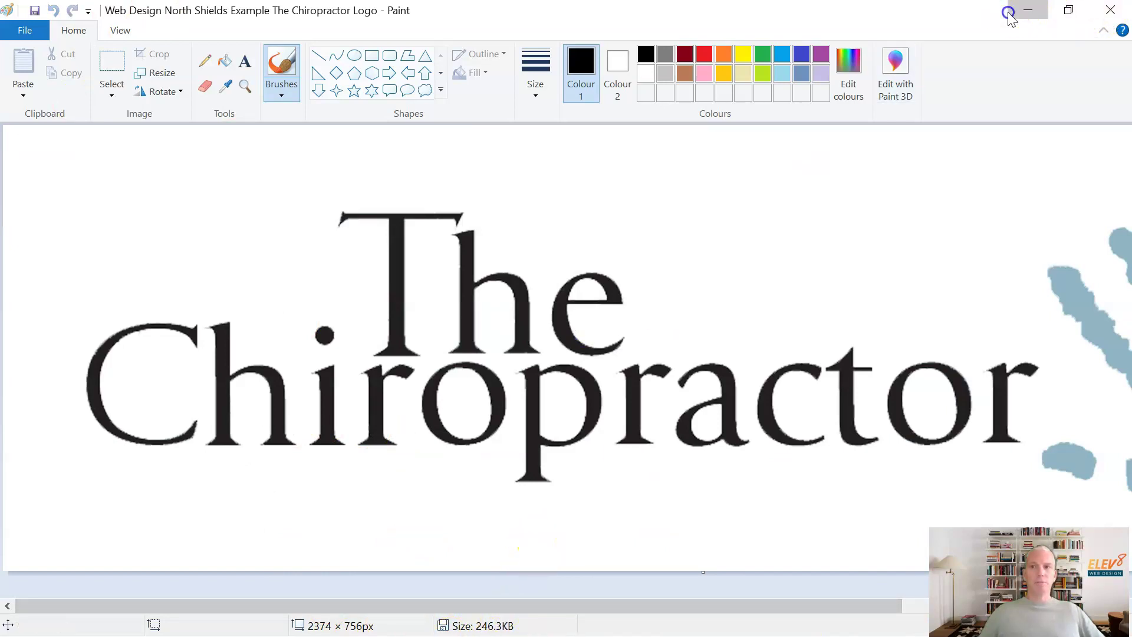
Check the recommended dimensions for The-Chiropractor-Logo.jpg in the GTmetrix report and minimize the browser again
click(1028, 10)
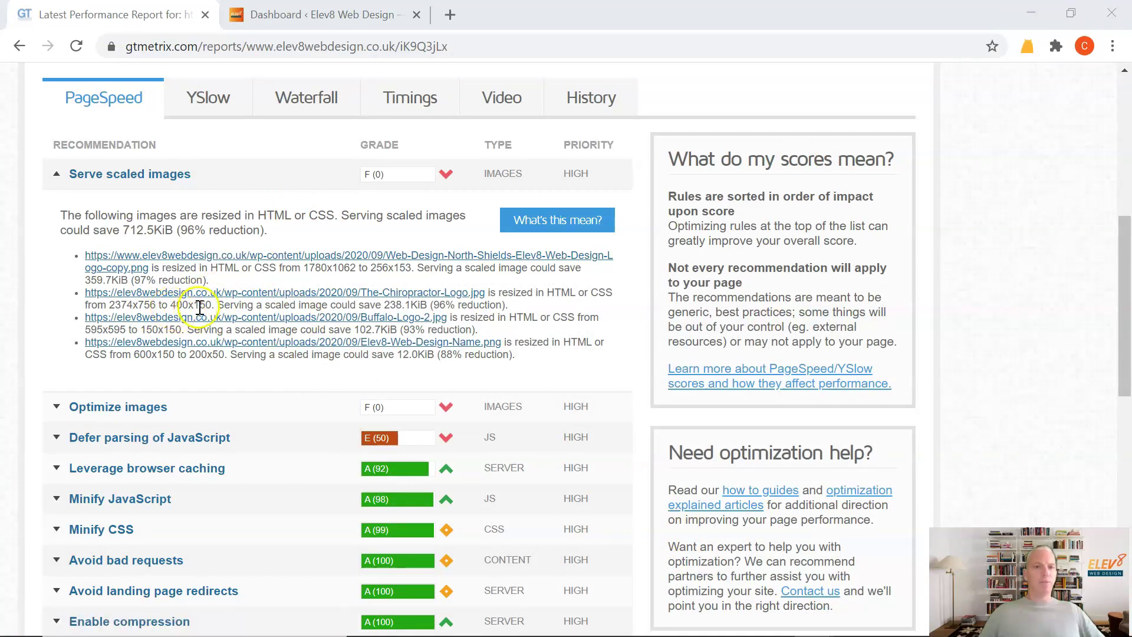
click(1030, 13)
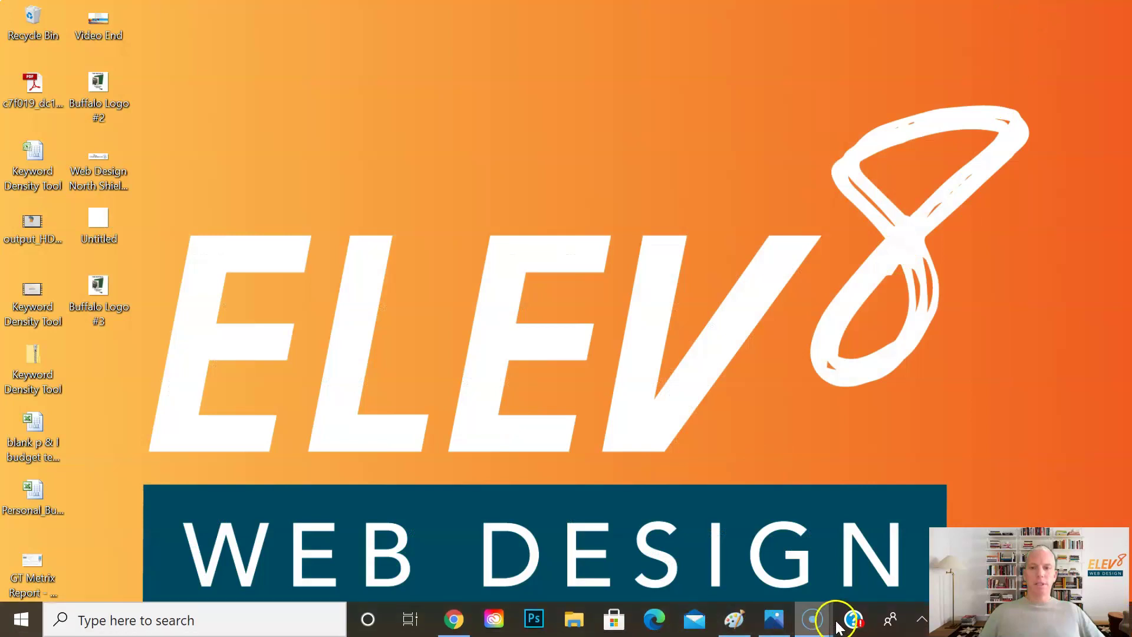
In Paint, resize The Chiropractor logo to 400 pixels horizontally with the aspect ratio maintained
click(736, 619)
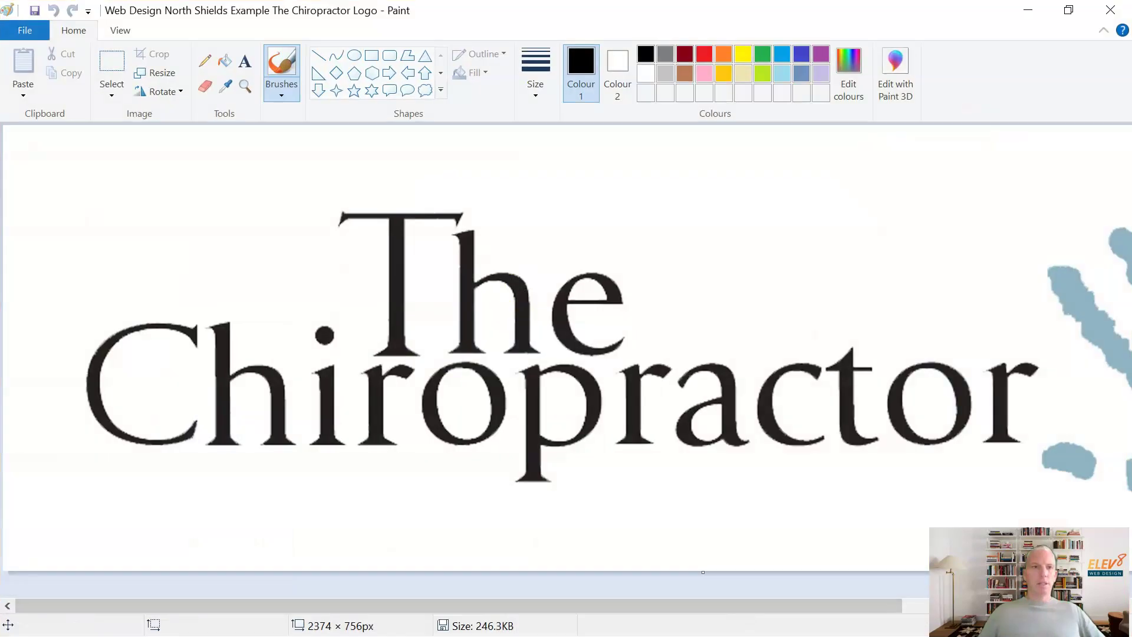
click(158, 74)
click(187, 152)
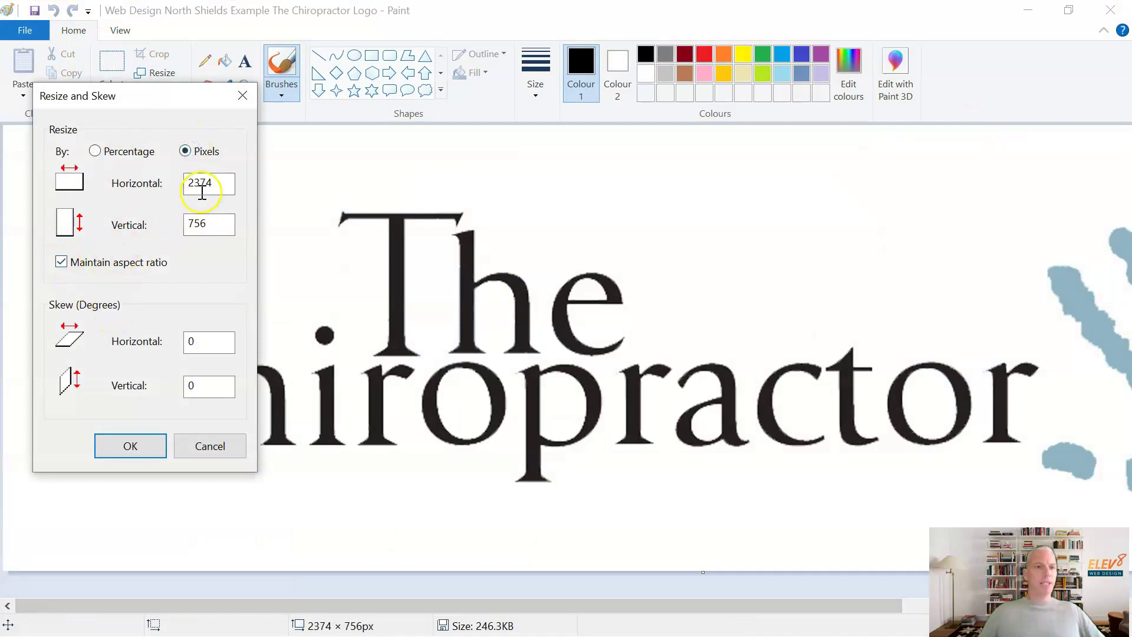
text(400)
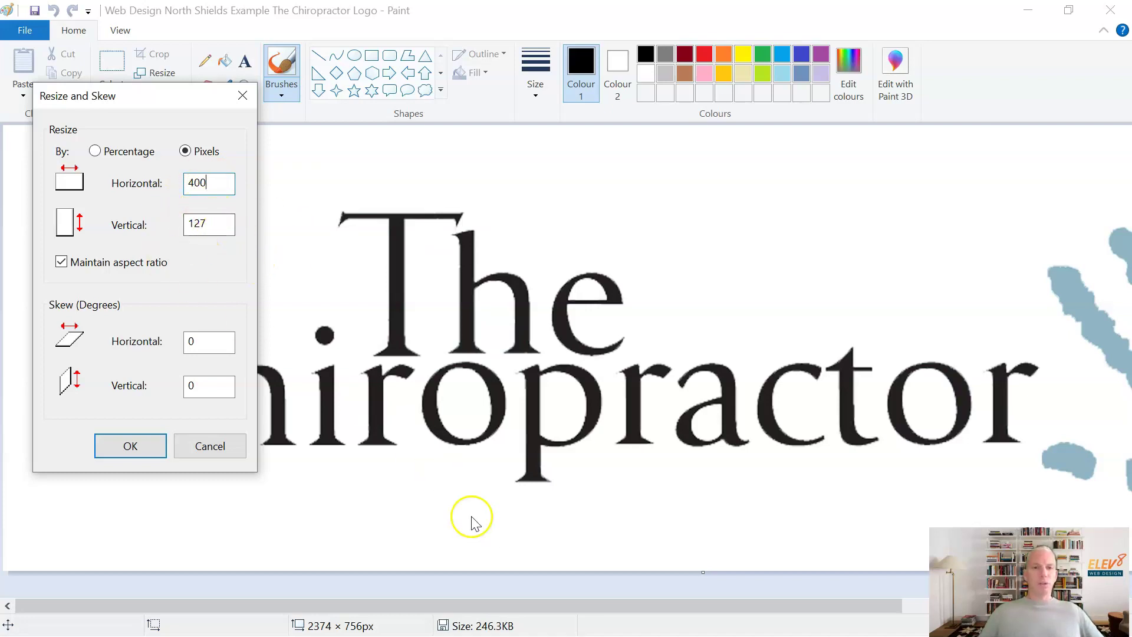
click(129, 468)
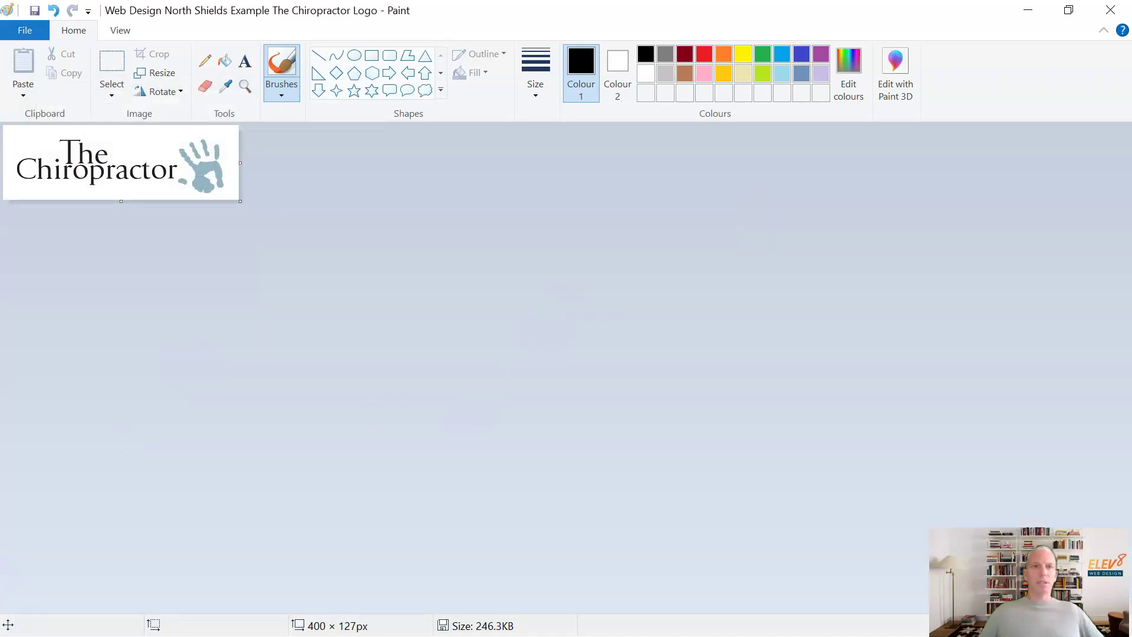
Save the resized logo to the desktop as a JPEG named Web Design North Shields Example The Chiropractor Logo #2 and close Paint
click(25, 30)
click(53, 159)
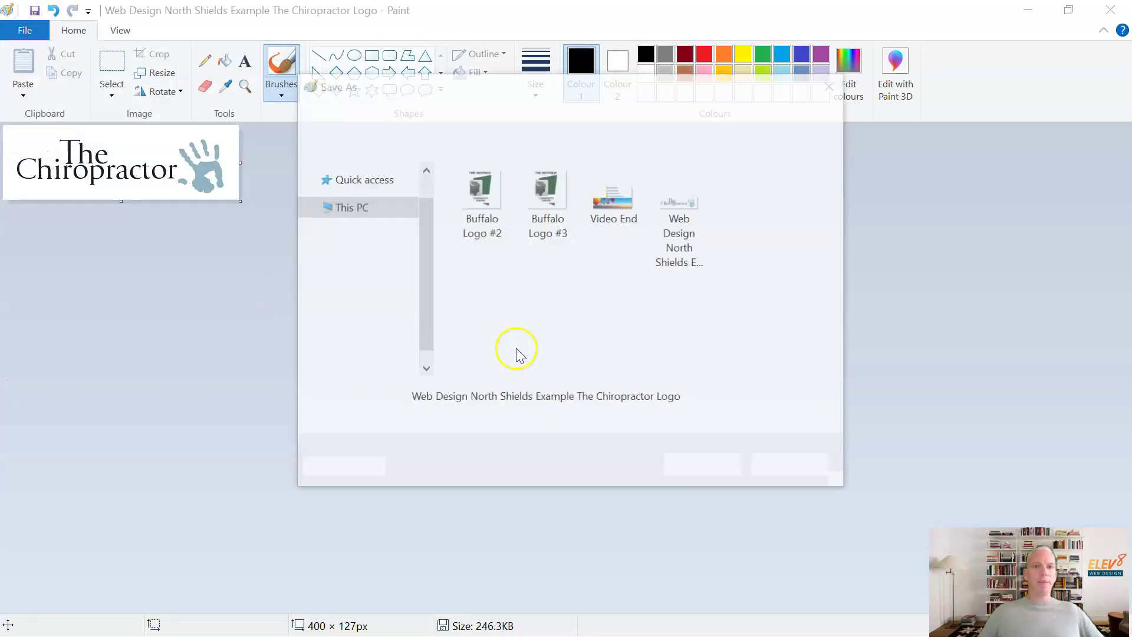
click(570, 396)
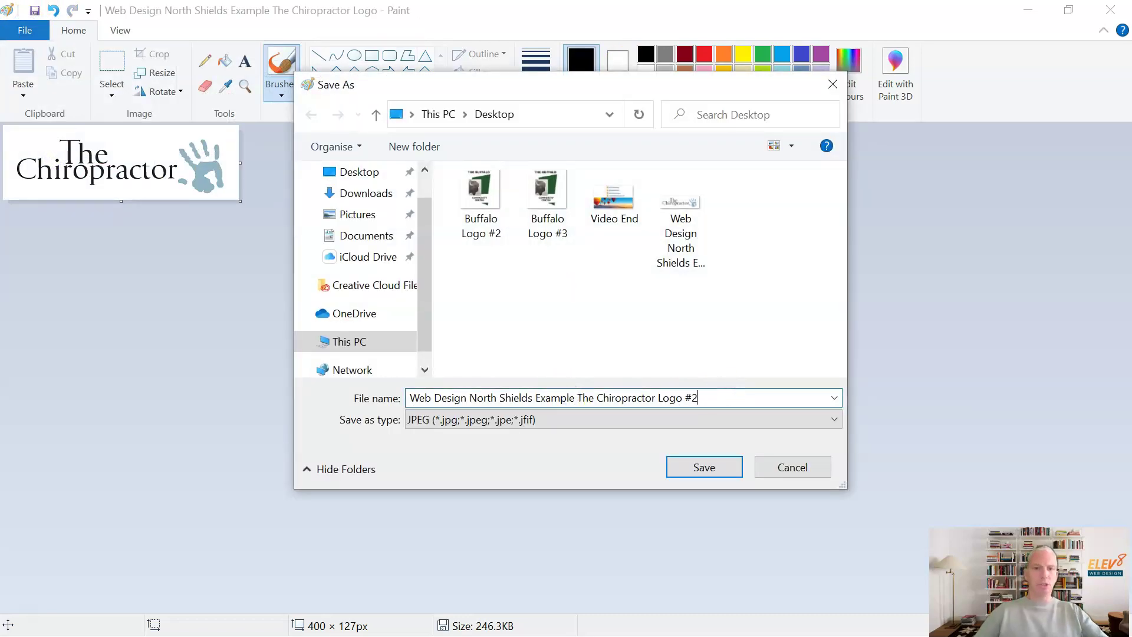
click(715, 469)
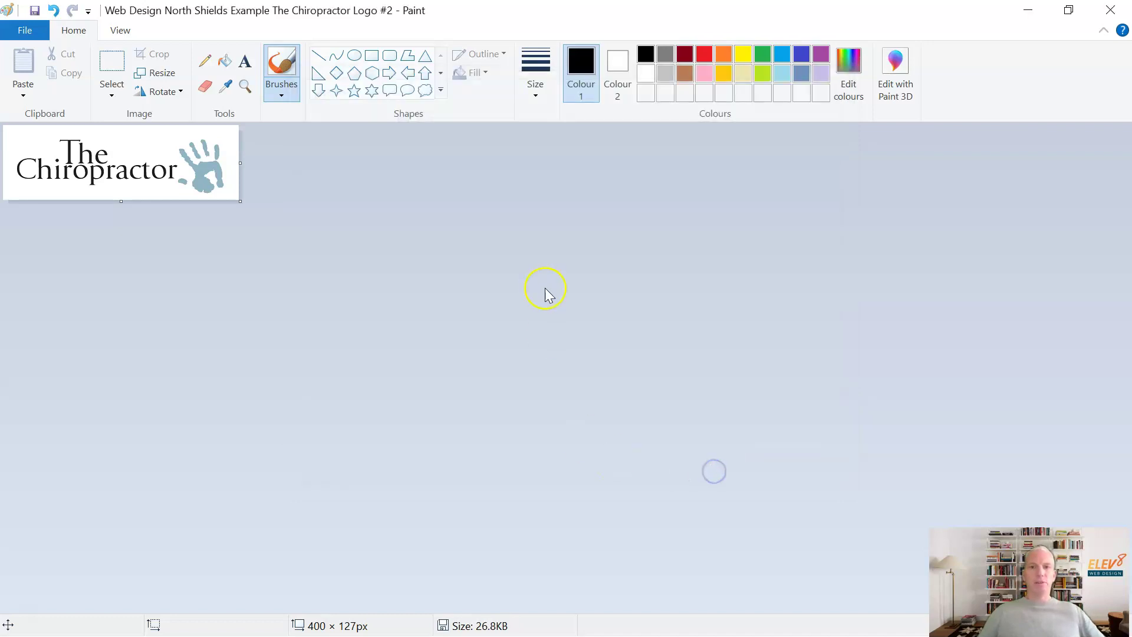
click(1110, 11)
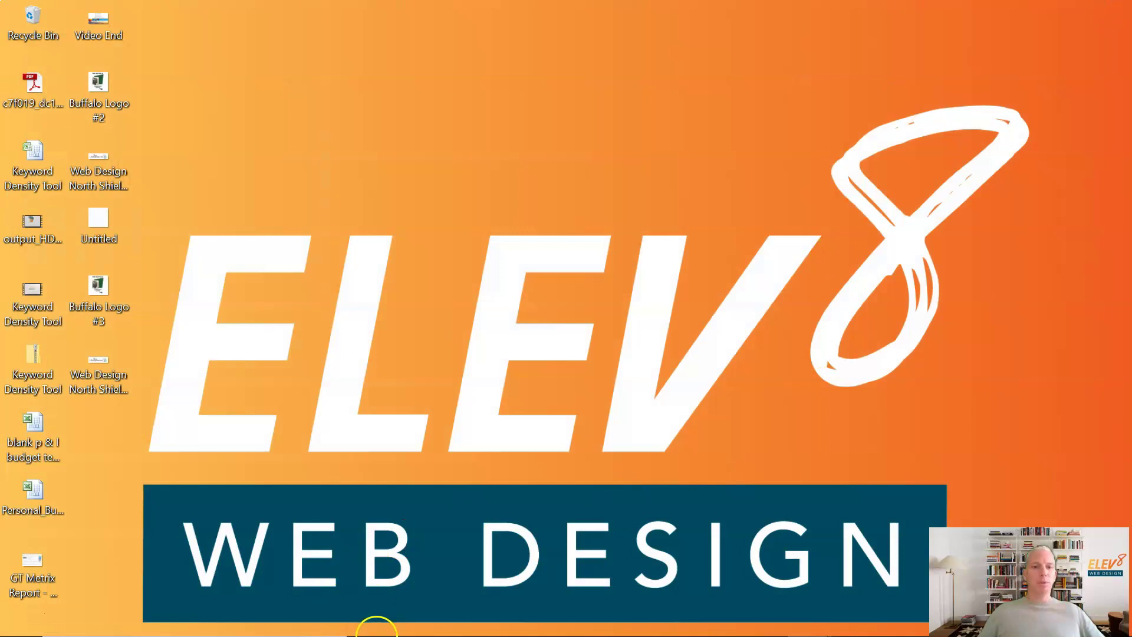
Switch to the WordPress Media Library in Chrome and upload Buffalo Logo #3 from the desktop
mouse_move(599, 629)
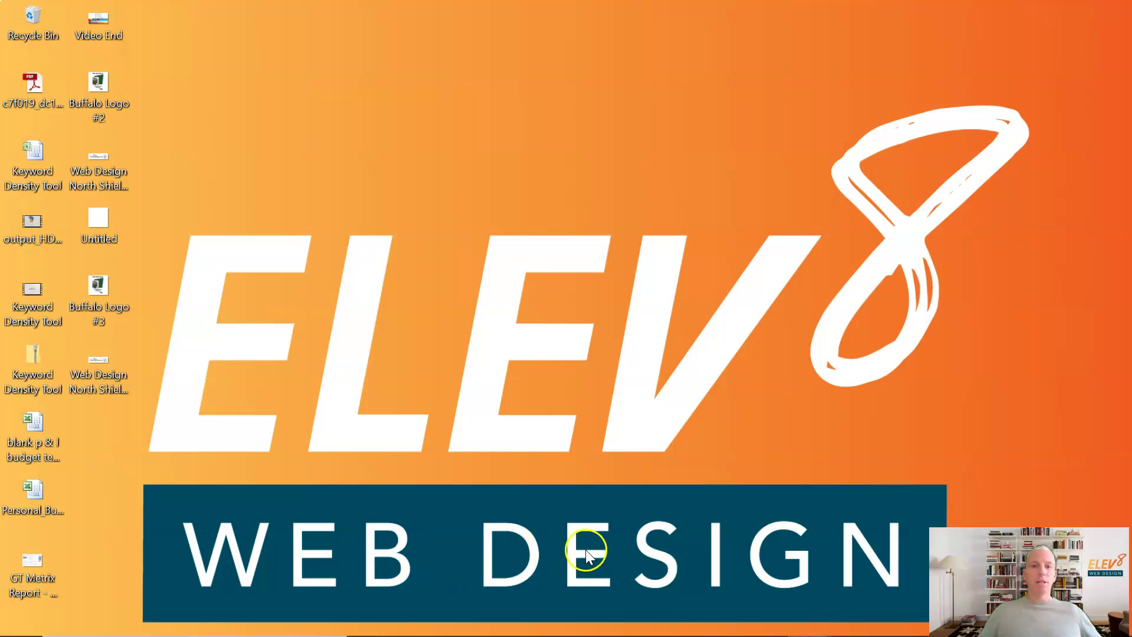
click(454, 619)
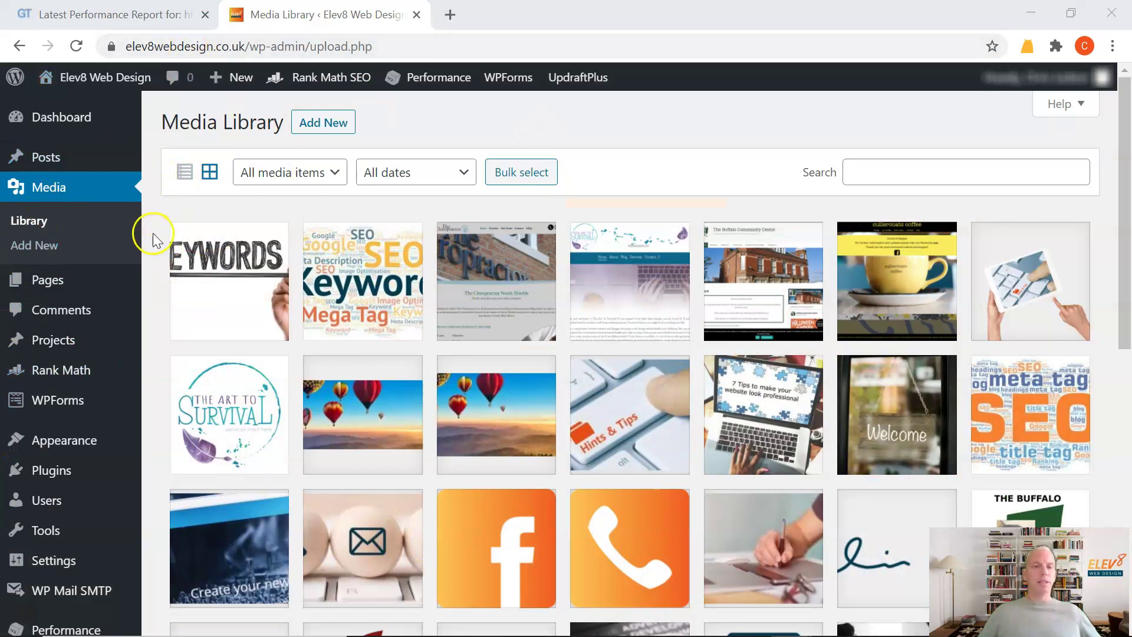
click(313, 122)
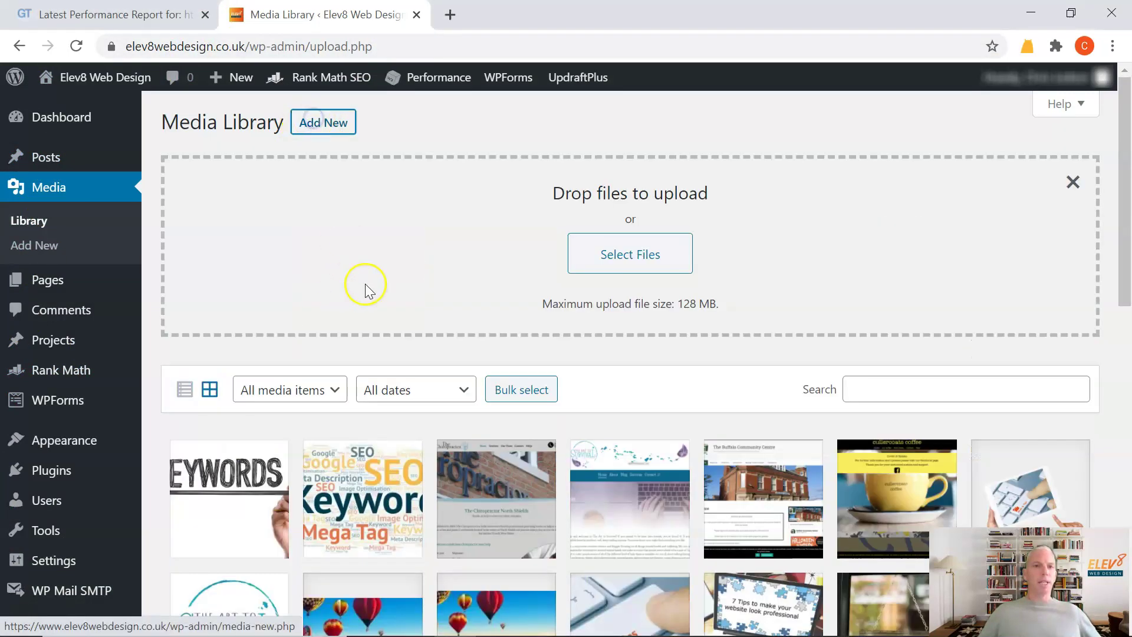
click(632, 255)
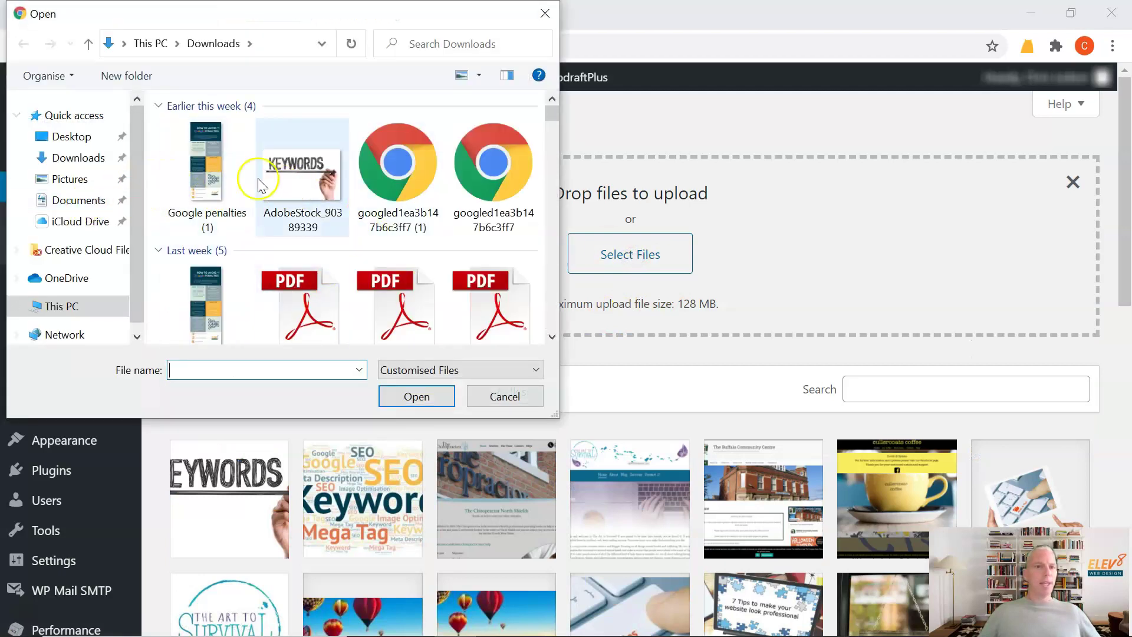
click(83, 140)
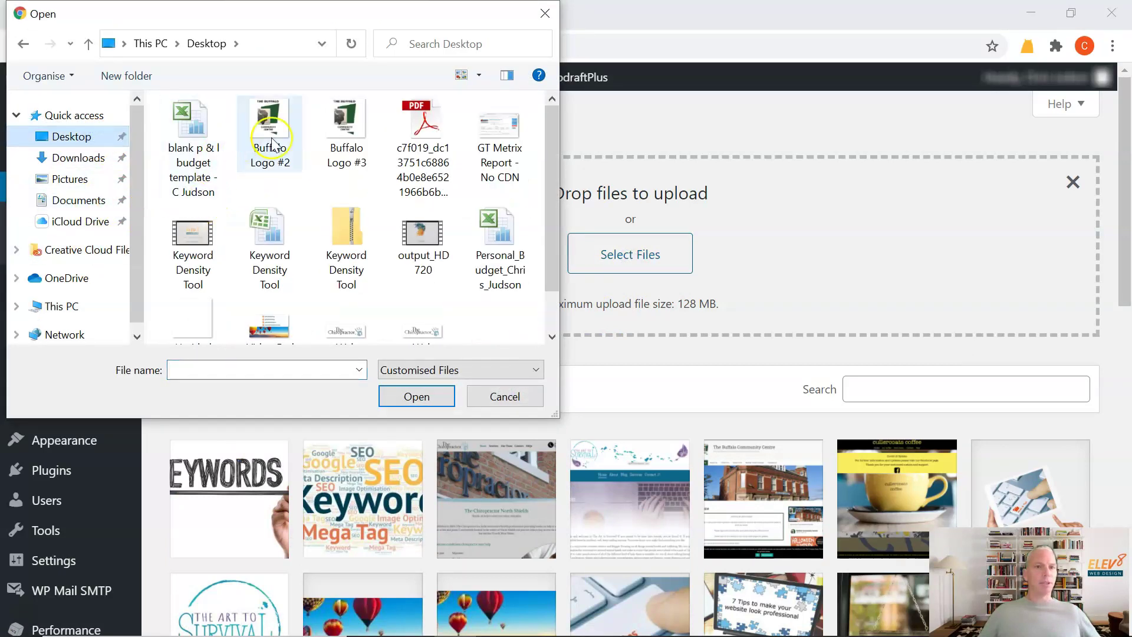
click(333, 120)
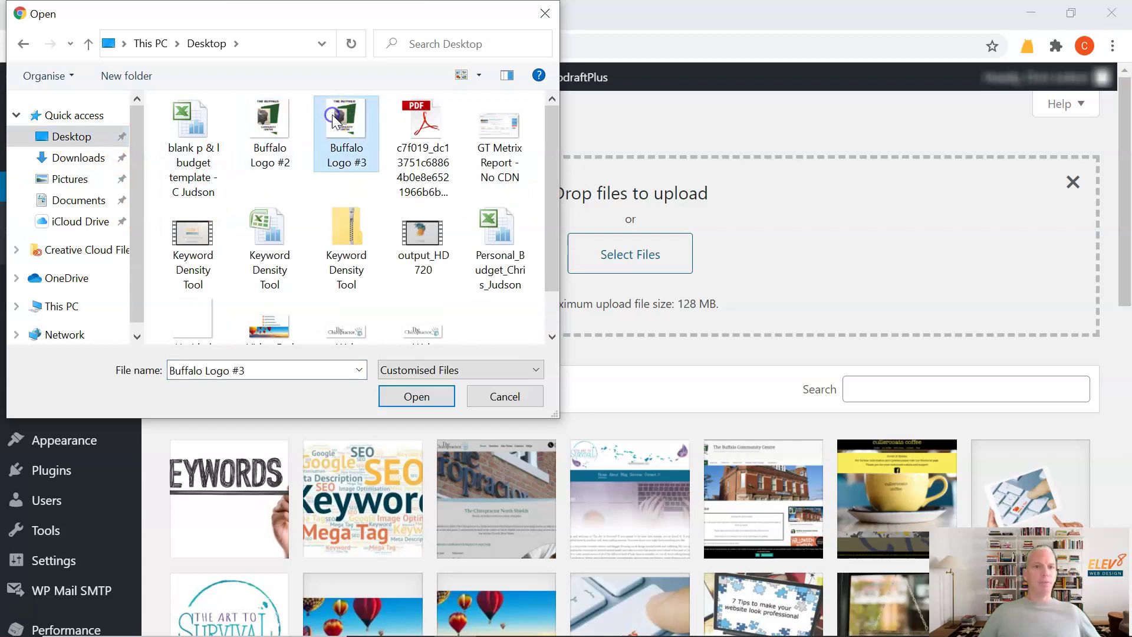
click(426, 411)
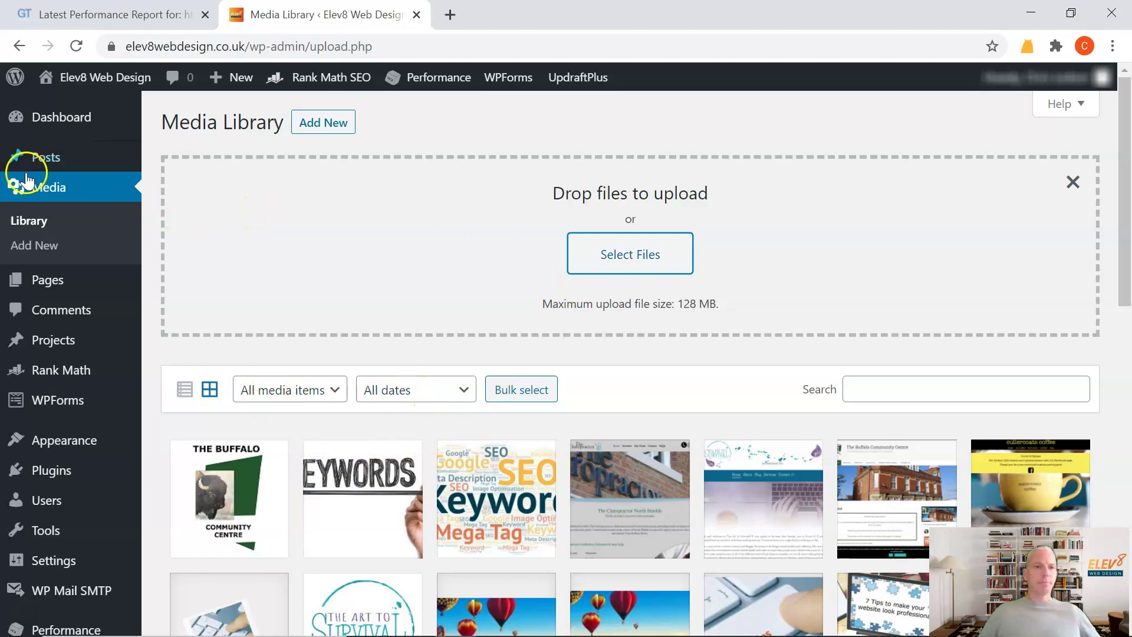
Upload Web Design North Shields Example The Chiropractor Logo #2 from the desktop to the Media Library
click(633, 258)
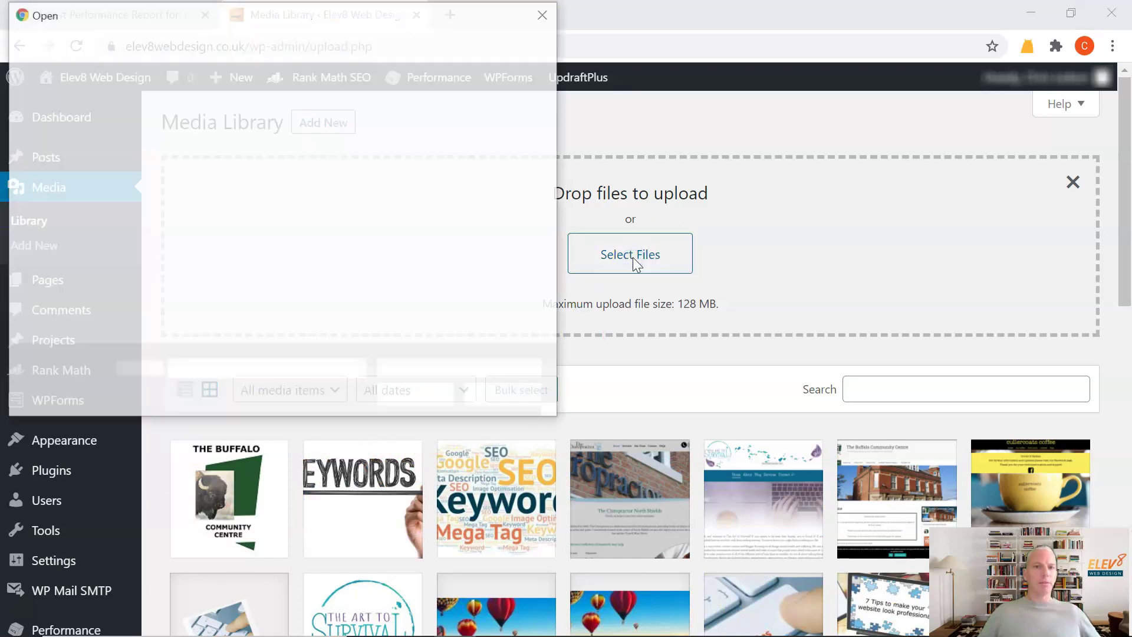
scroll(412, 268, down, 1)
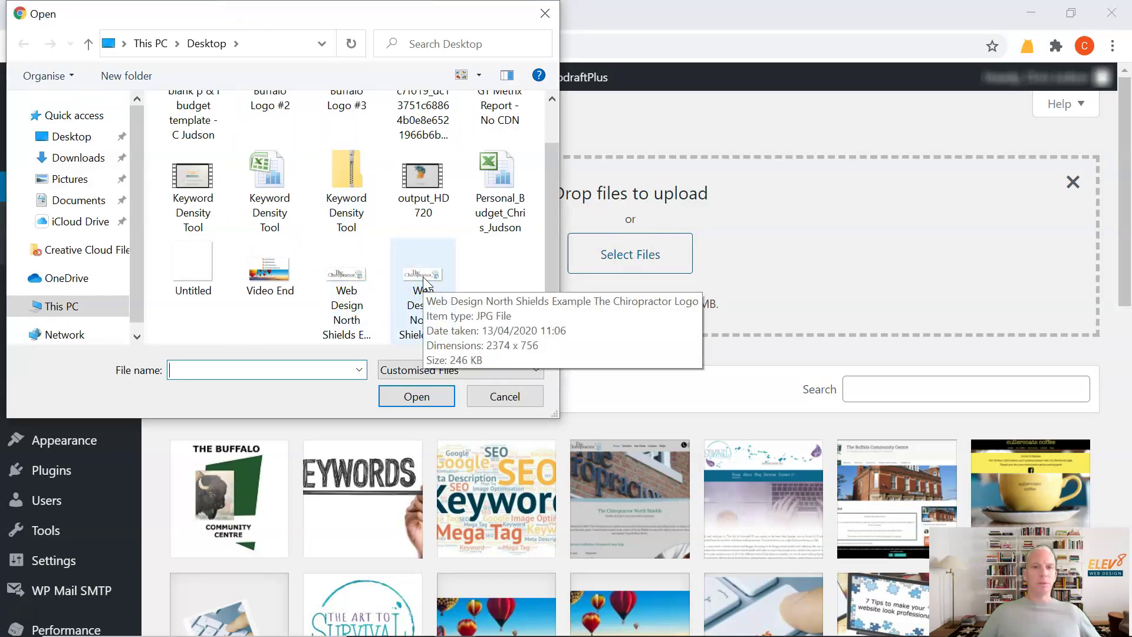
click(346, 286)
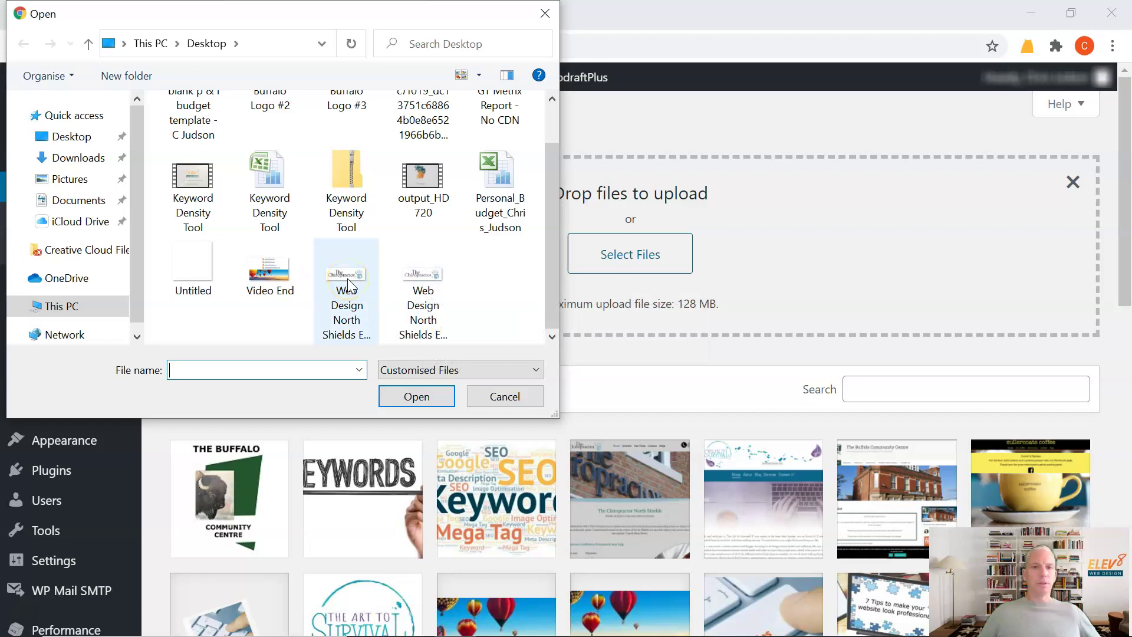
click(348, 286)
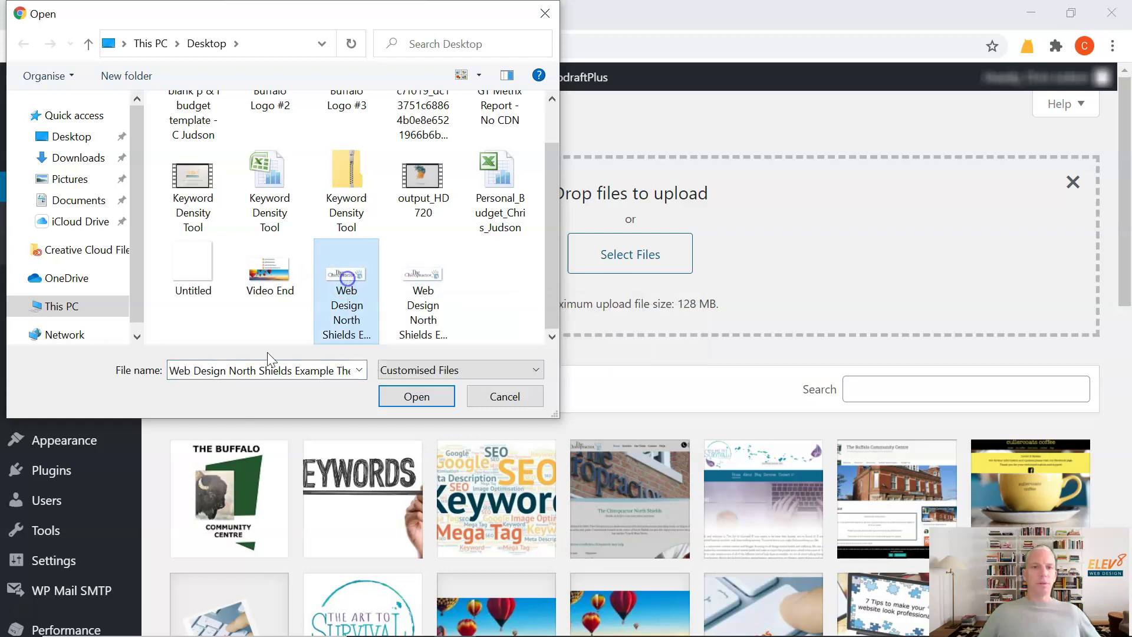
click(443, 396)
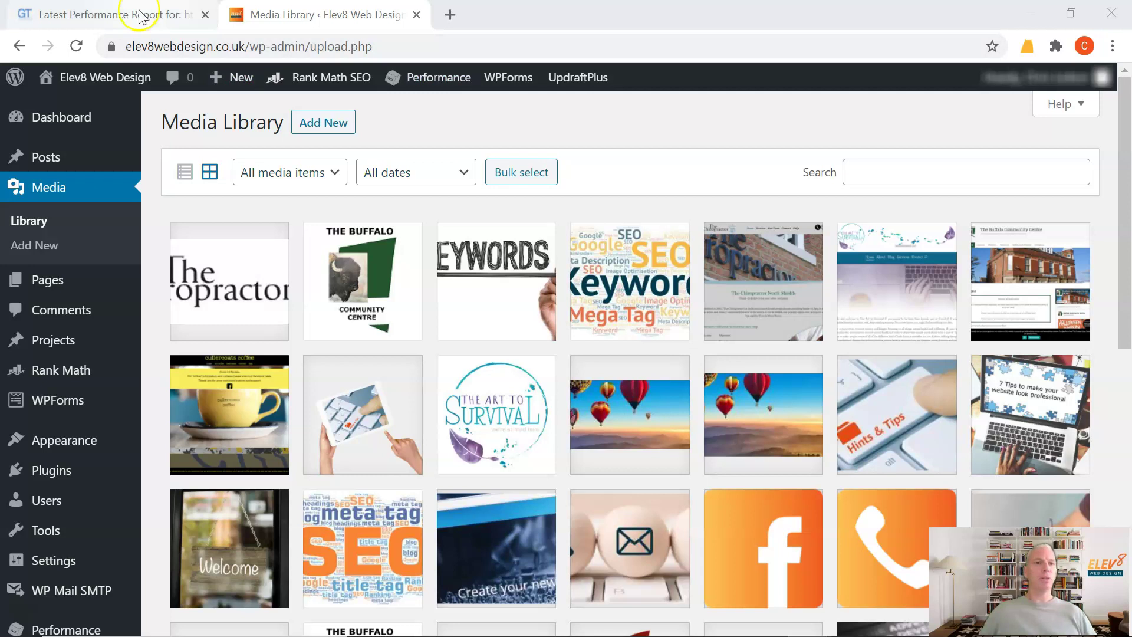
Return to the GTmetrix performance report and re-test the elev8webdesign.co.uk site
click(170, 17)
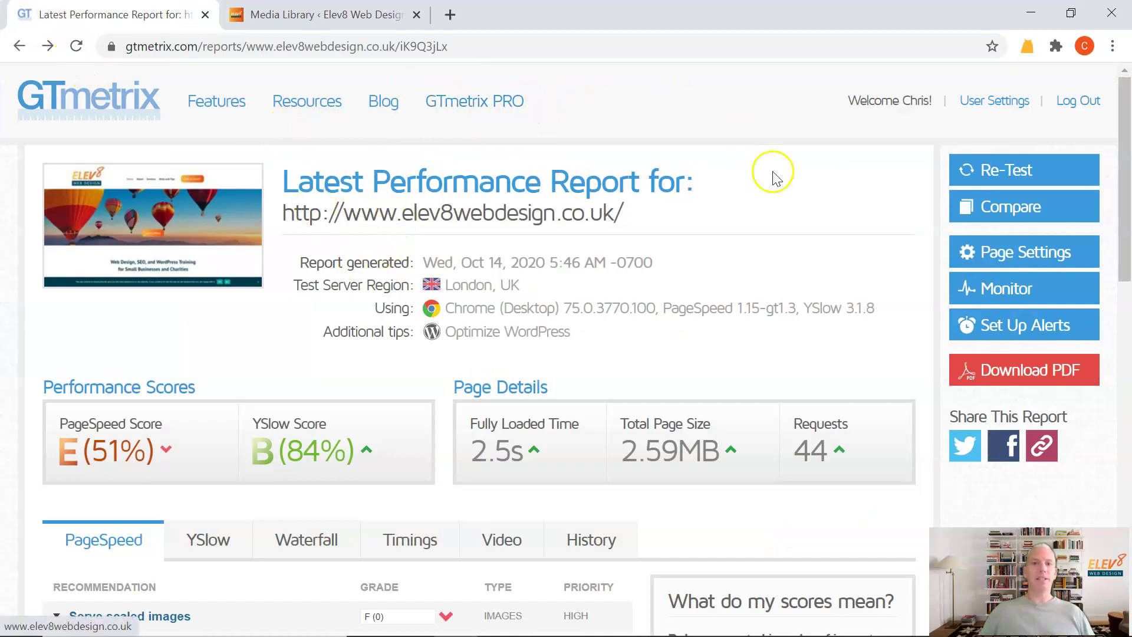
click(997, 169)
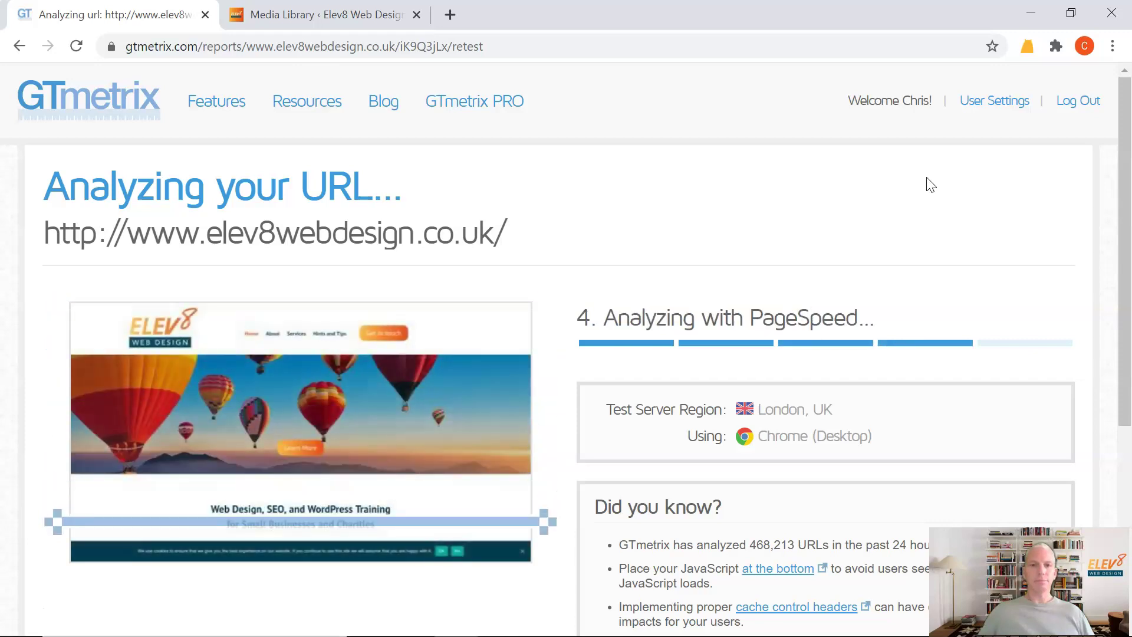
click(924, 186)
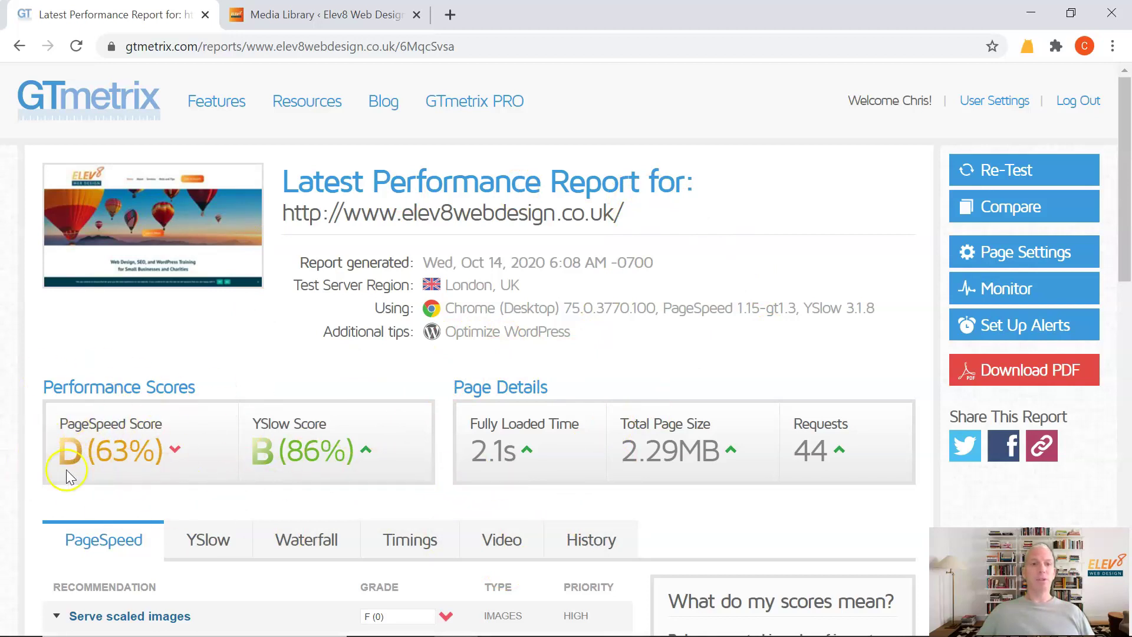
Review the new report's performance scores, page details and the images listed under the Serve scaled images recommendation
scroll(246, 379, down, 3)
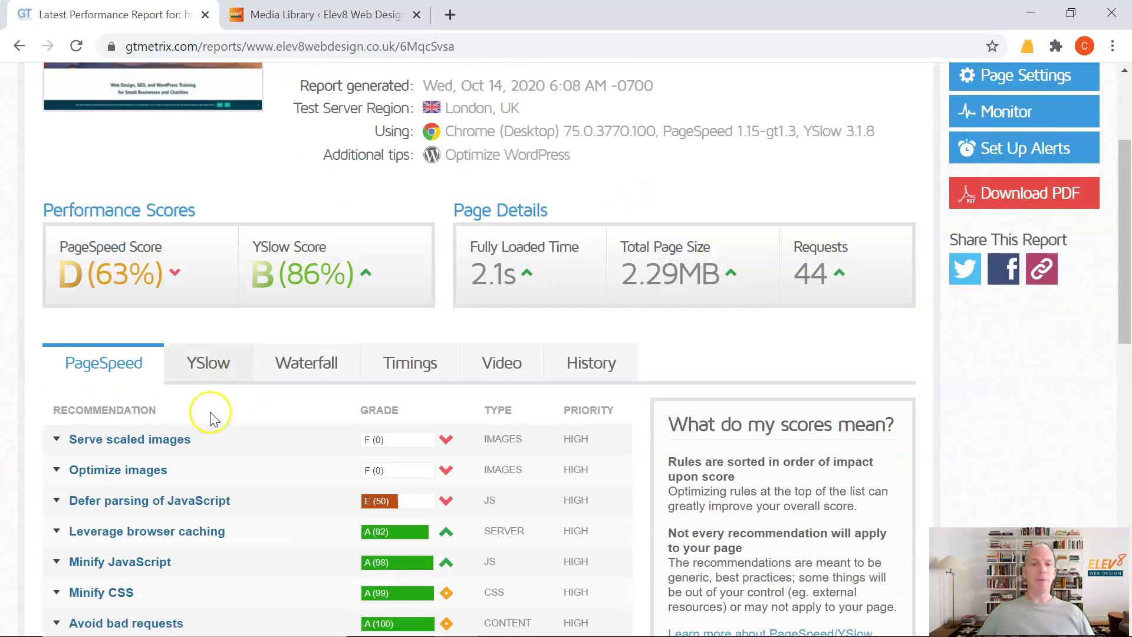
click(448, 434)
scroll(300, 420, down, 3)
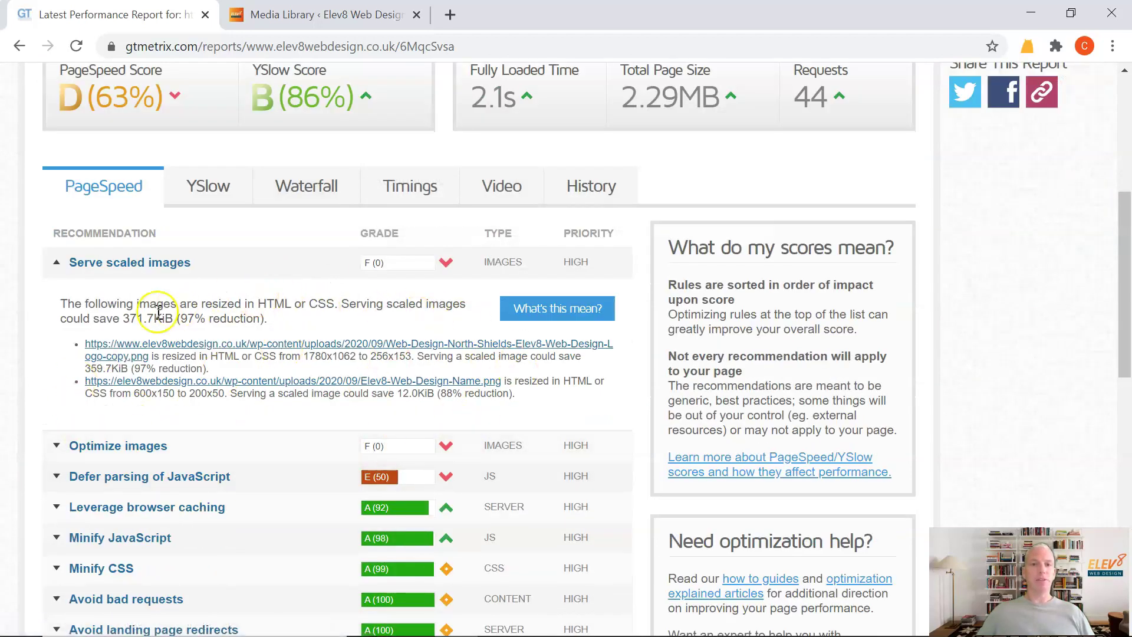
click(445, 263)
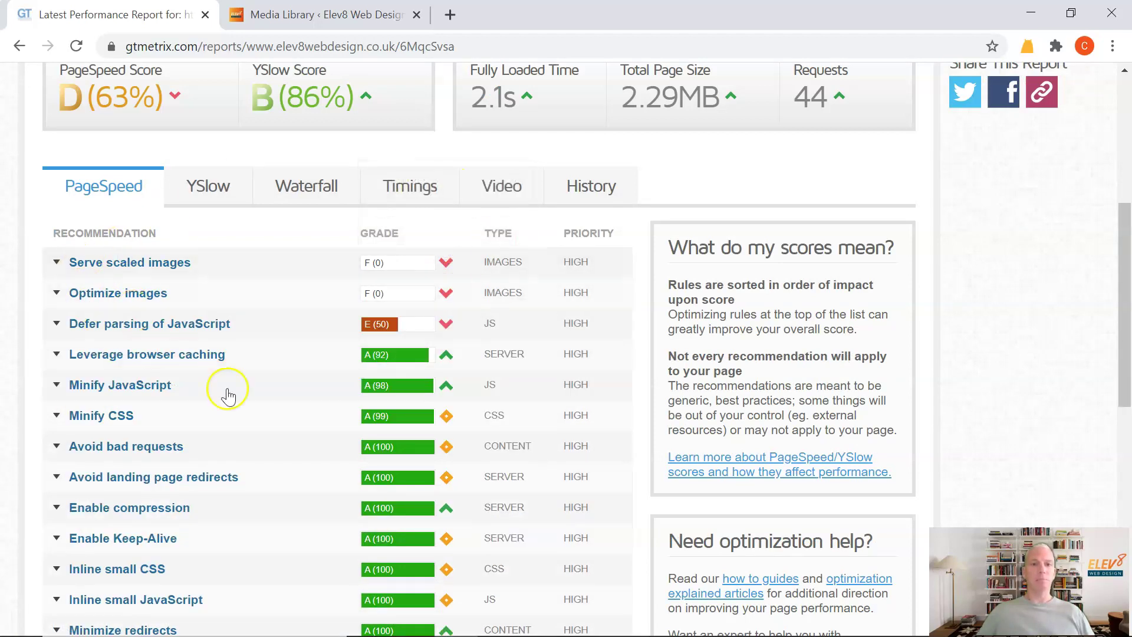
scroll(289, 304, up, 6)
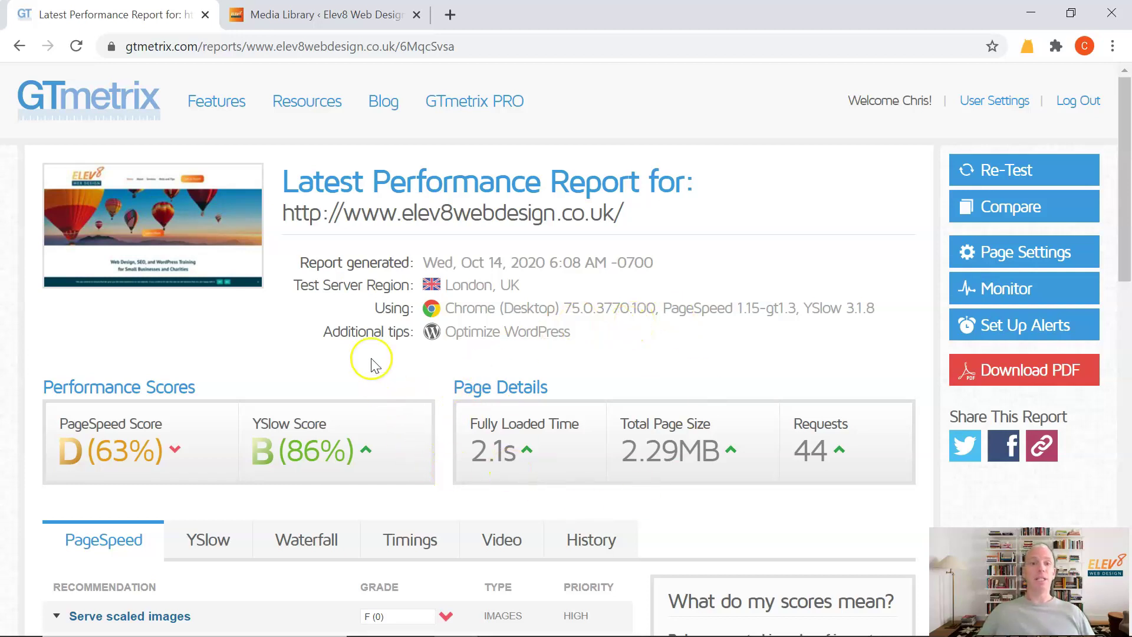
scroll(371, 361, down, 4)
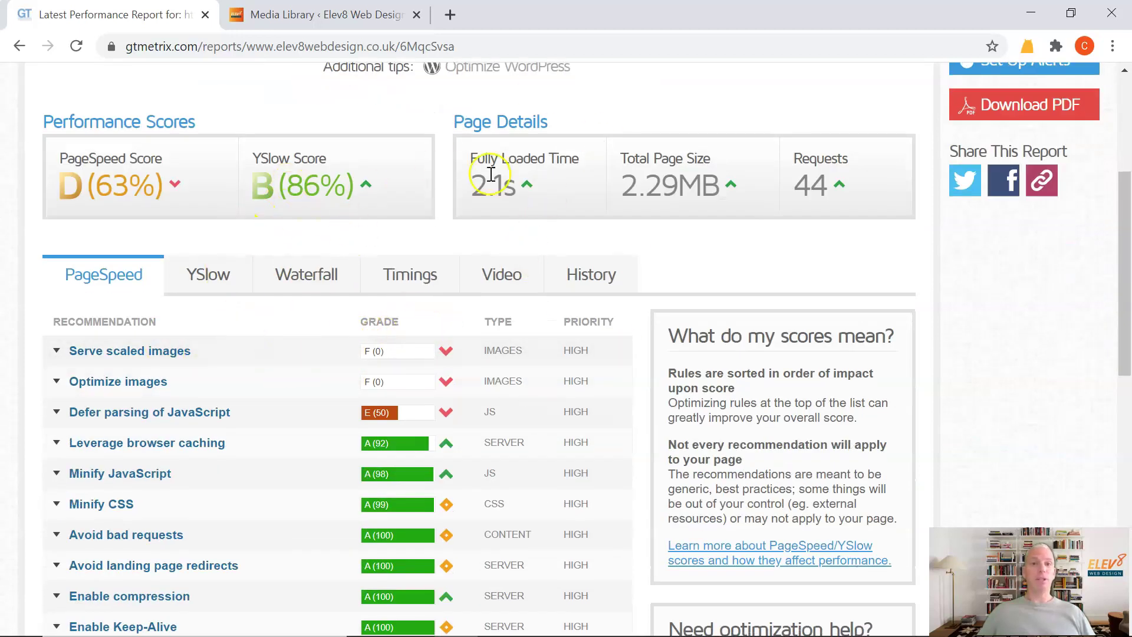
scroll(259, 239, up, 4)
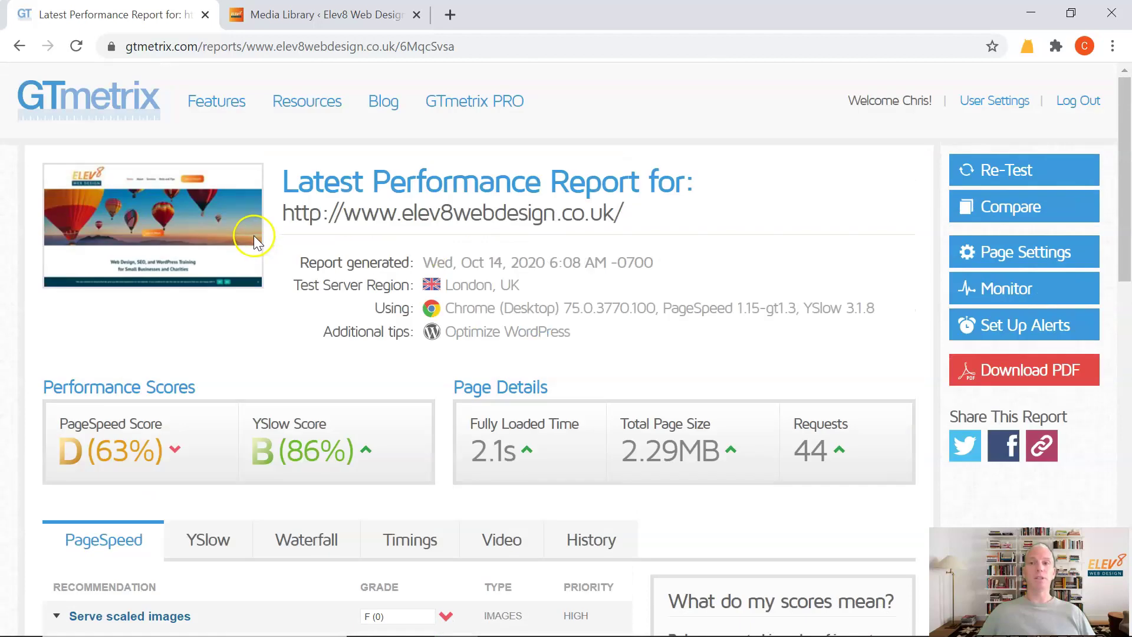